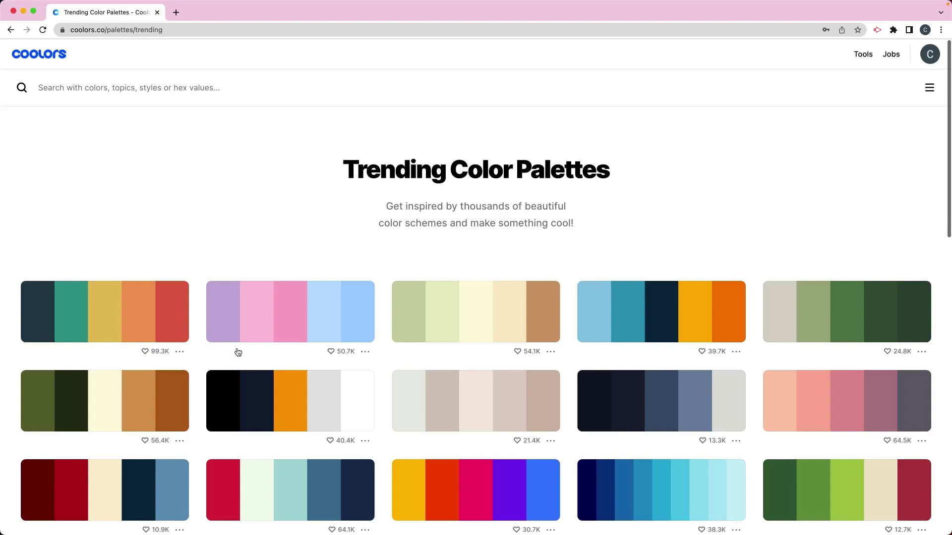
Step: Browse the trending palettes and open the palette filter options
scroll(325, 261, "down", 12)
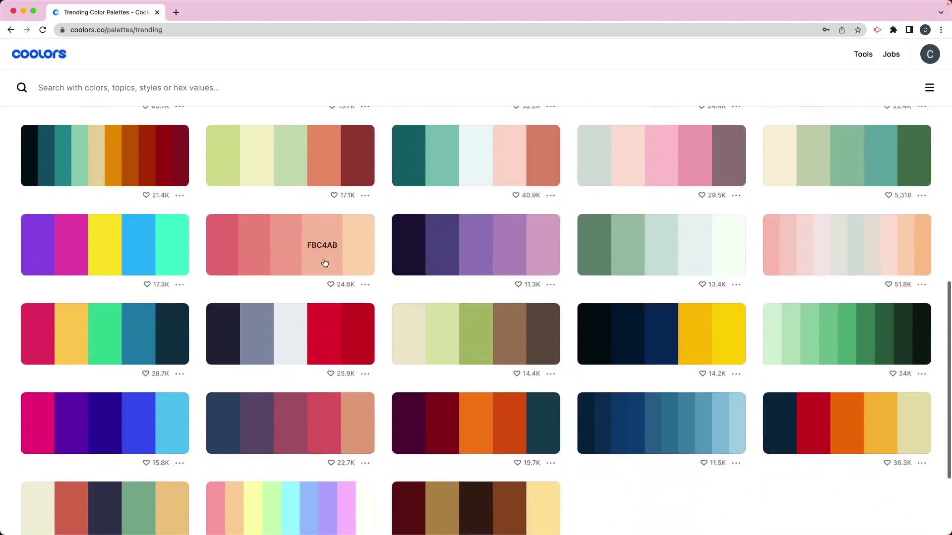
scroll(325, 262, "down", 15)
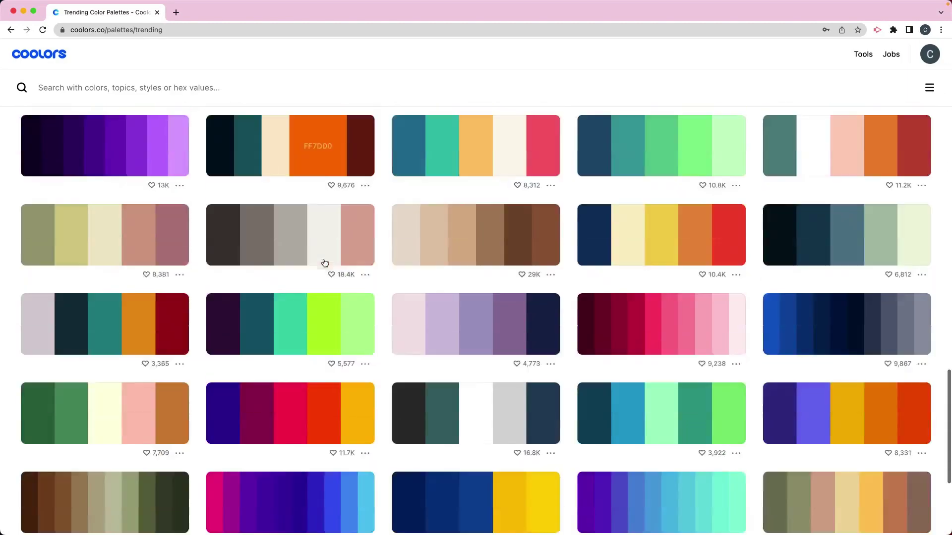
scroll(325, 263, "down", 10)
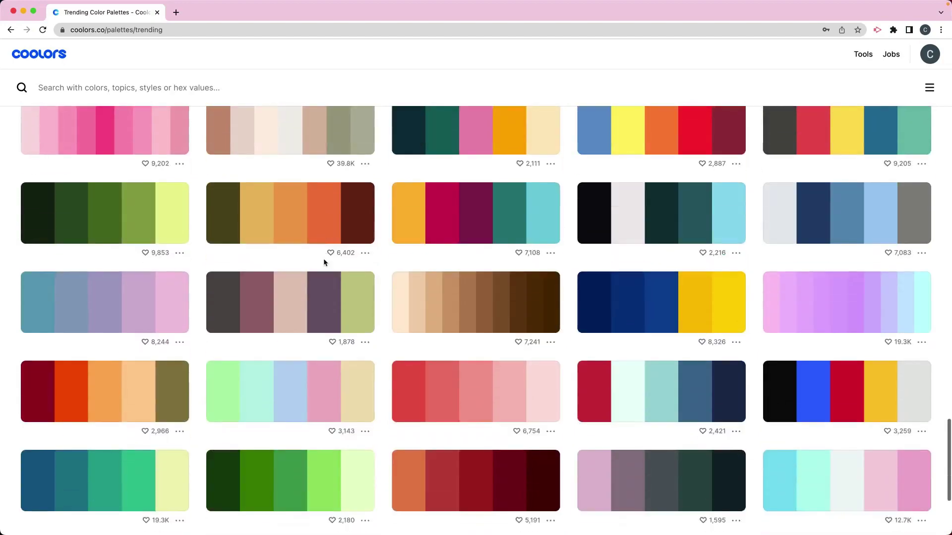
scroll(324, 263, "down", 5)
scroll(324, 263, "up", 20)
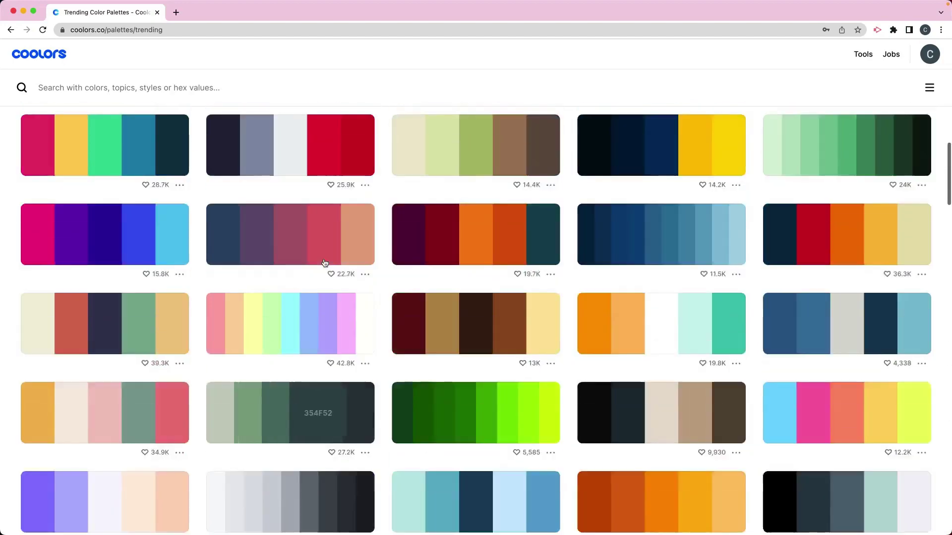
scroll(325, 262, "up", 10)
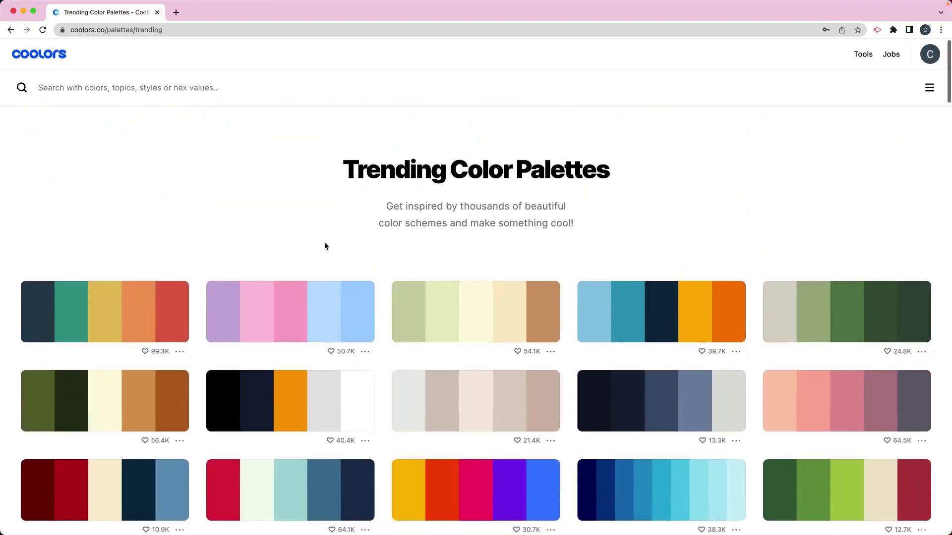
left_click(53, 89)
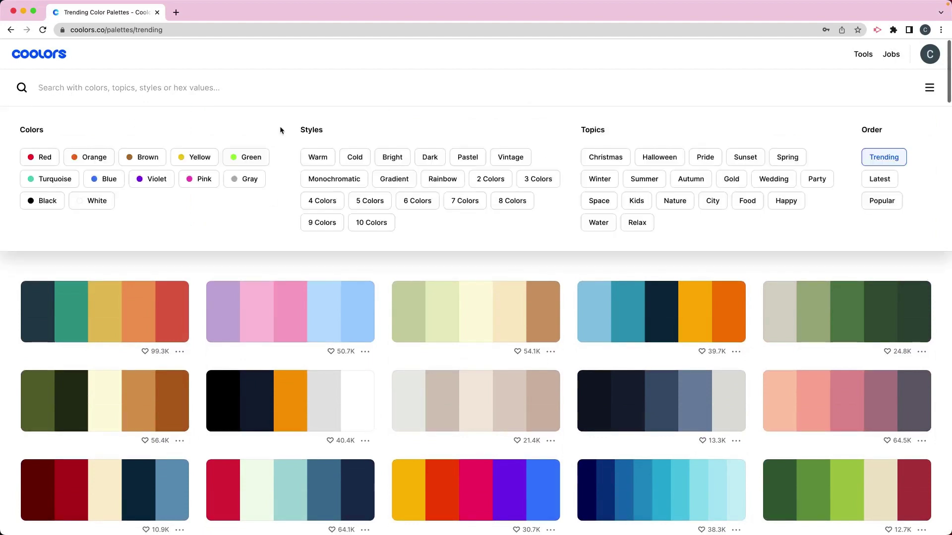
Step: Try the Warm, Dark, Vintage and Rainbow style filters, clearing each one
left_click(318, 159)
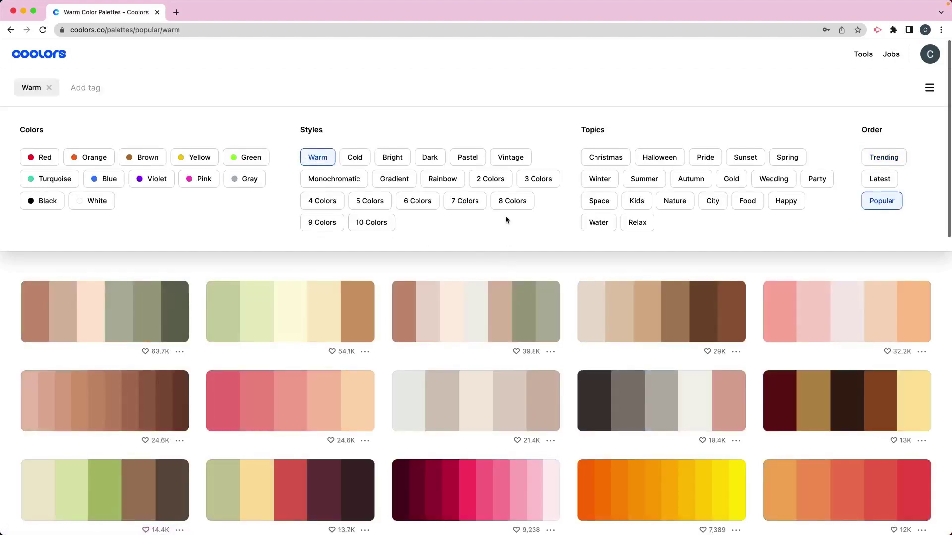
left_click(325, 163)
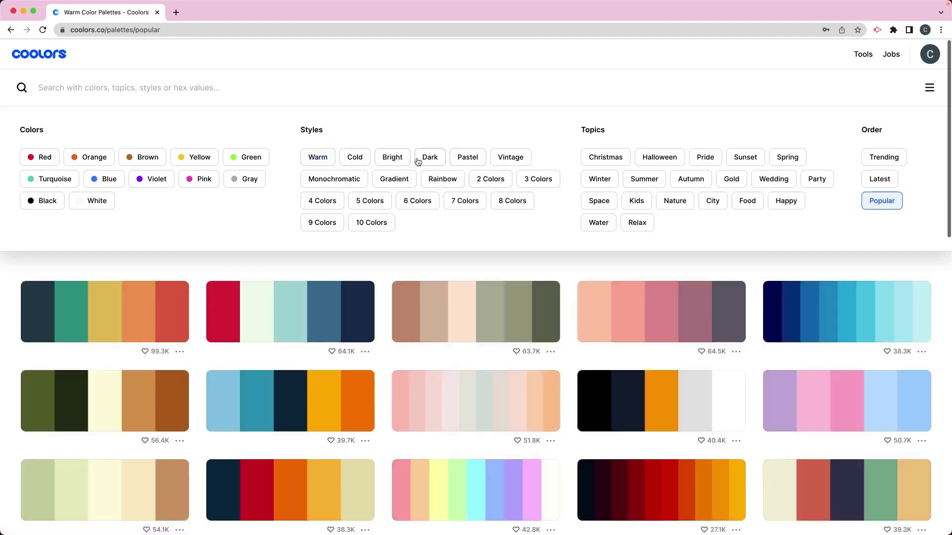
left_click(424, 158)
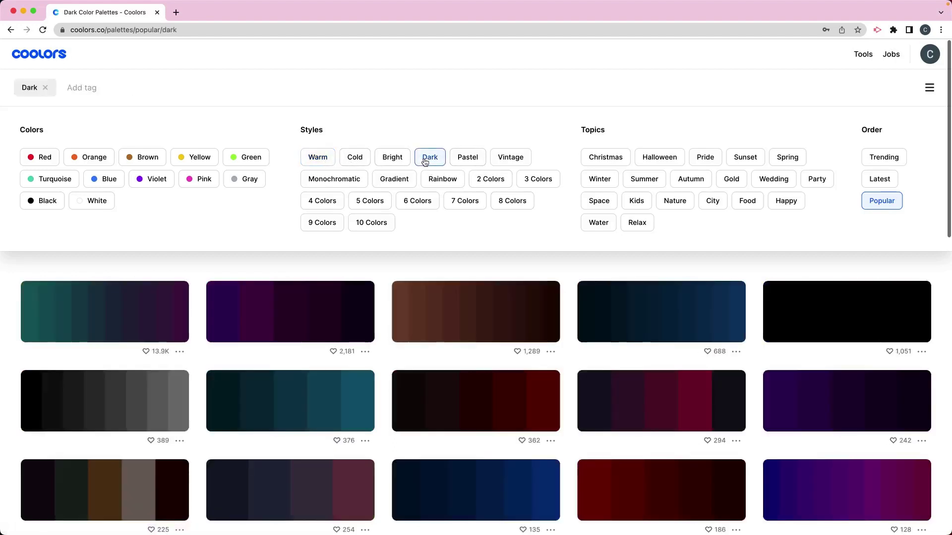
left_click(425, 162)
left_click(513, 157)
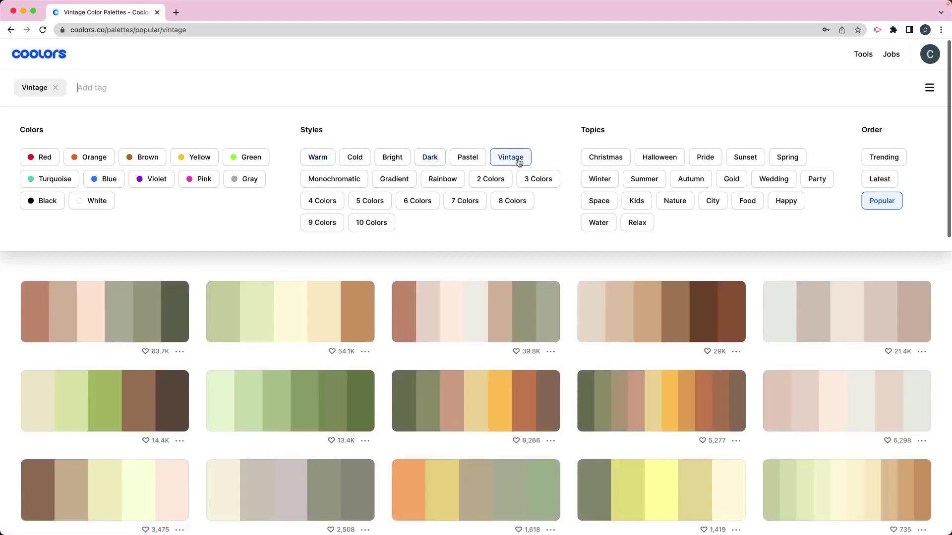
left_click(519, 162)
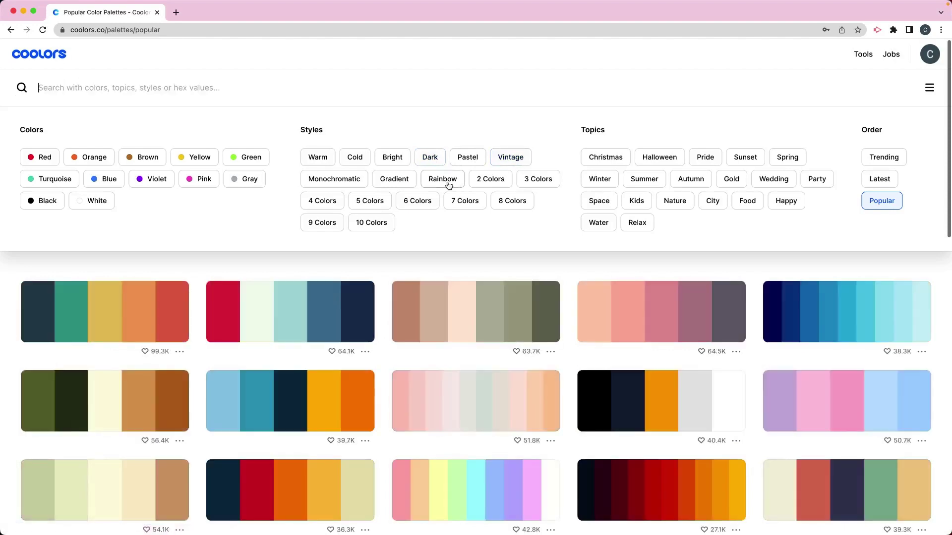
left_click(448, 185)
left_click(448, 187)
Step: Try the Water and Relax topic filters, then clear them to show unfiltered popular palettes
left_click(595, 227)
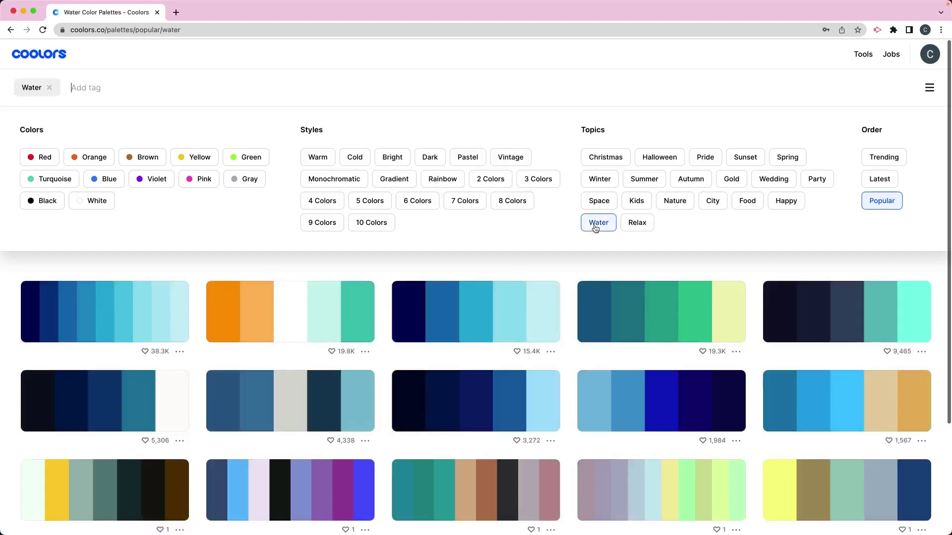
left_click(595, 227)
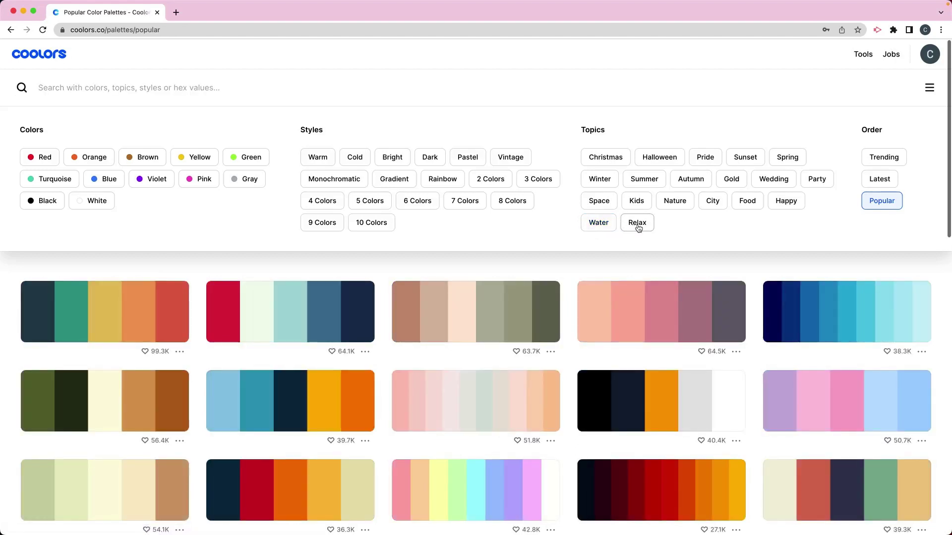
left_click(640, 228)
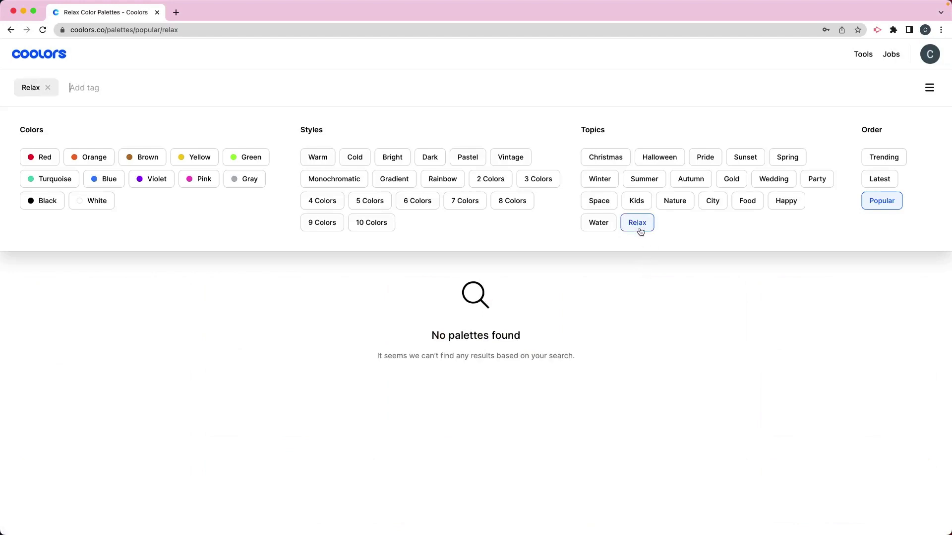
left_click(640, 231)
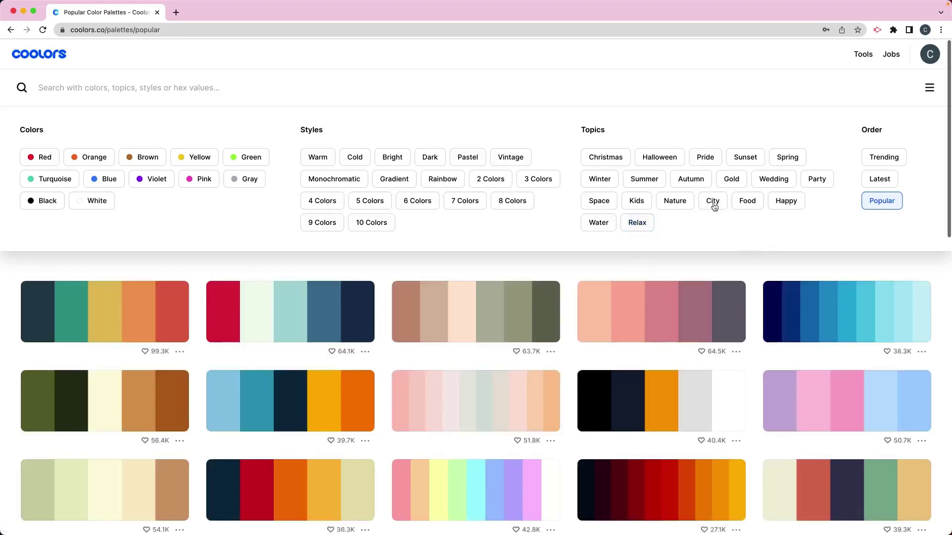
Step: Apply the Wedding topic filter, then go to the generator showing 686868 through 2D5D7B
left_click(772, 182)
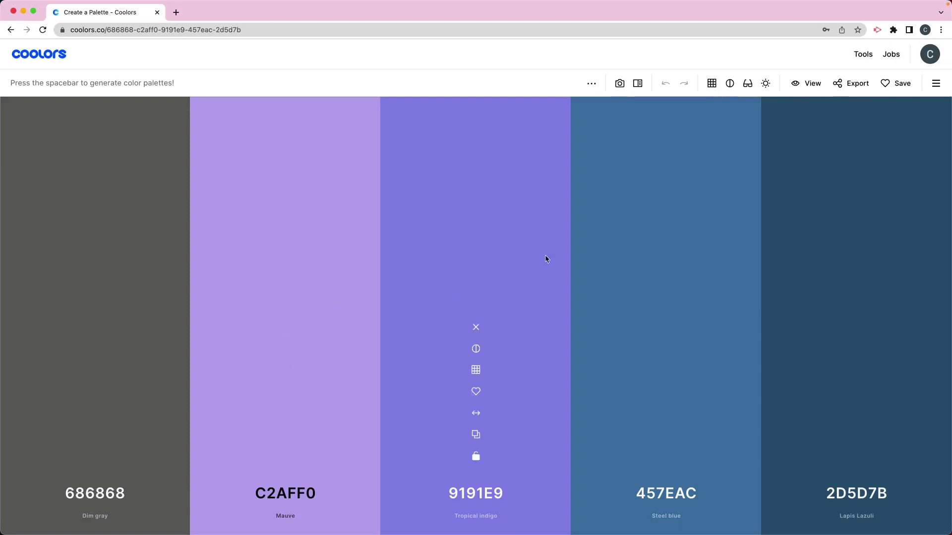
mouse_move(190, 200)
Step: Check the palette Generate method choices and keep it on Auto
left_click(592, 84)
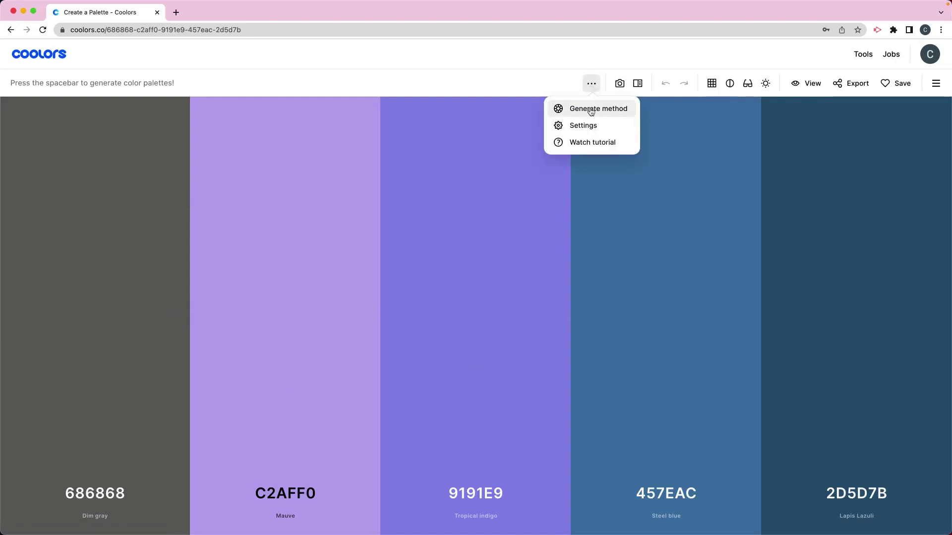
left_click(589, 110)
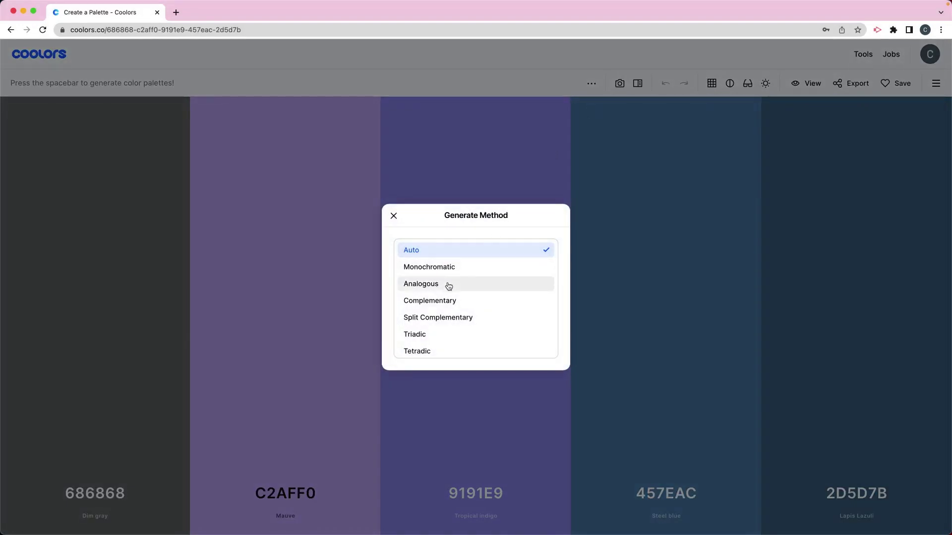
scroll(448, 287, "down", 1)
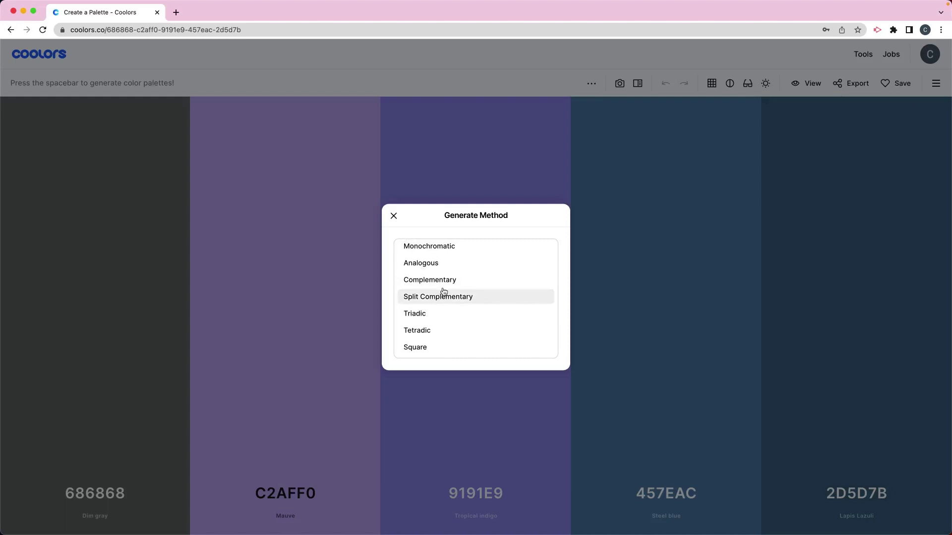
scroll(445, 293, "up", 1)
left_click(394, 218)
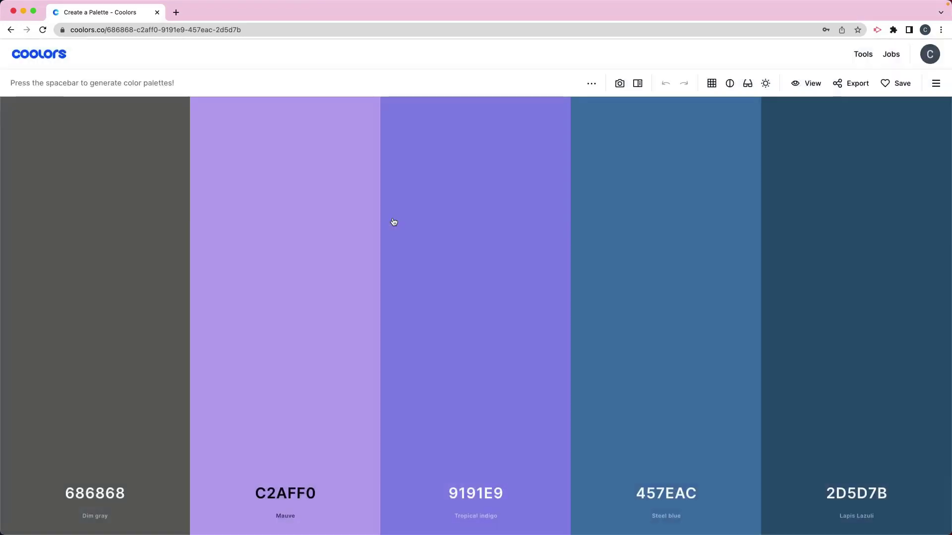
Step: Generate random palettes until E5D4ED, 6D72C3, 5941A9, 514F59 and 1D1128 appears
key("space")
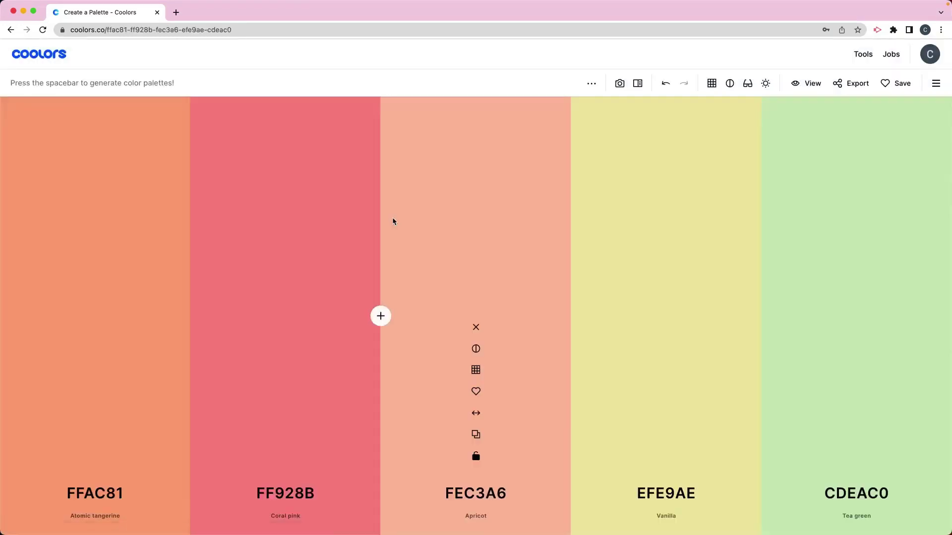
key("space")
key("space")
key("space")
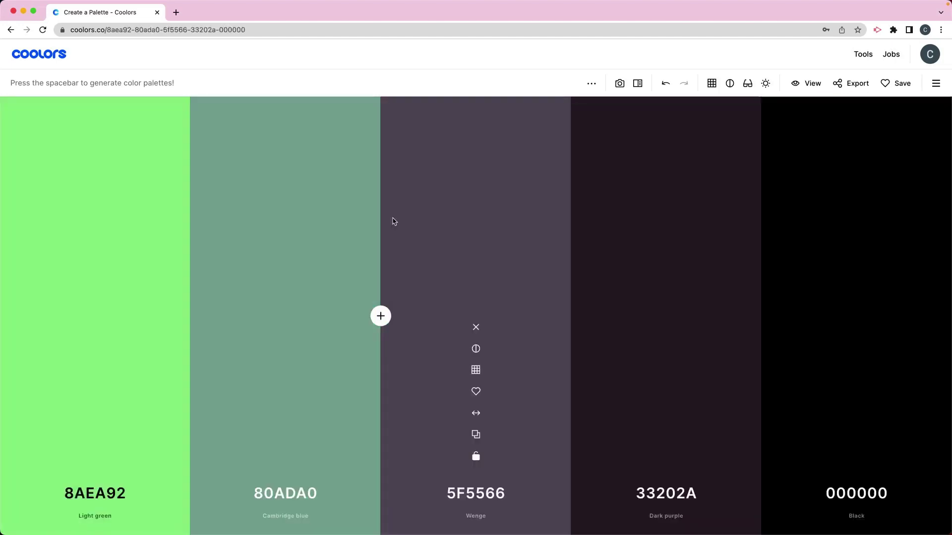
key("space")
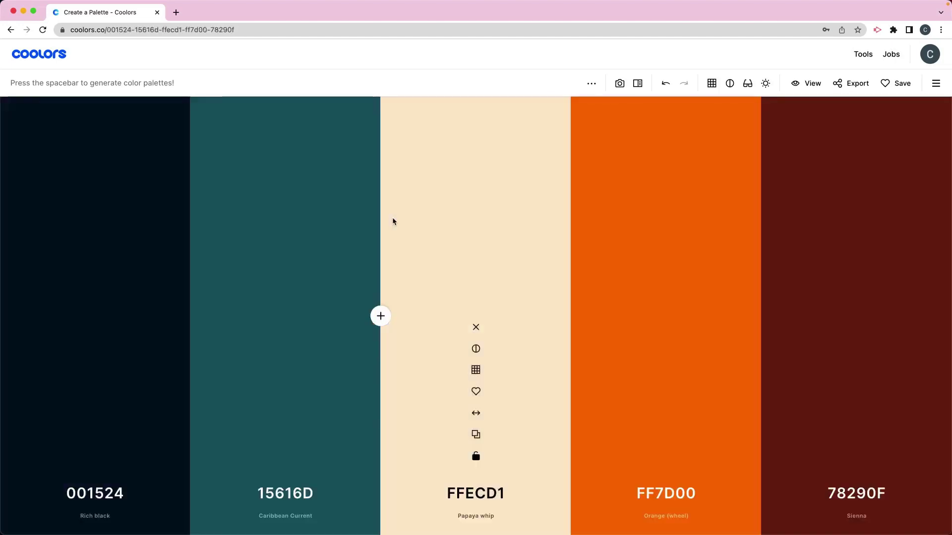
key("space")
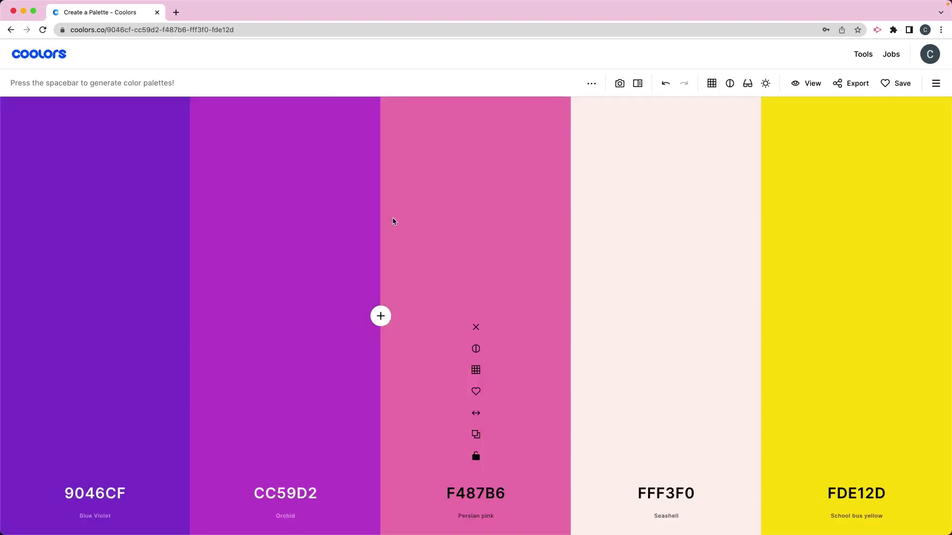
key("space")
key("space")
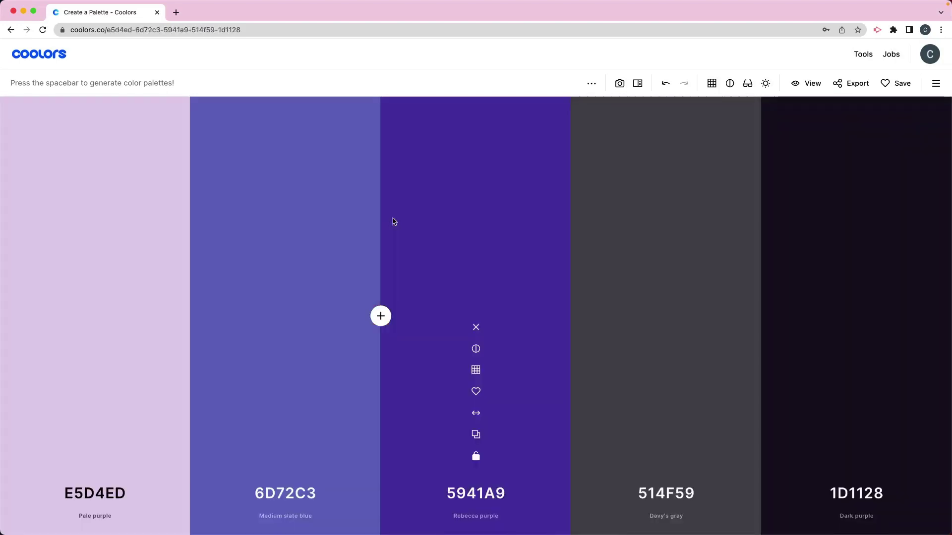
key("space")
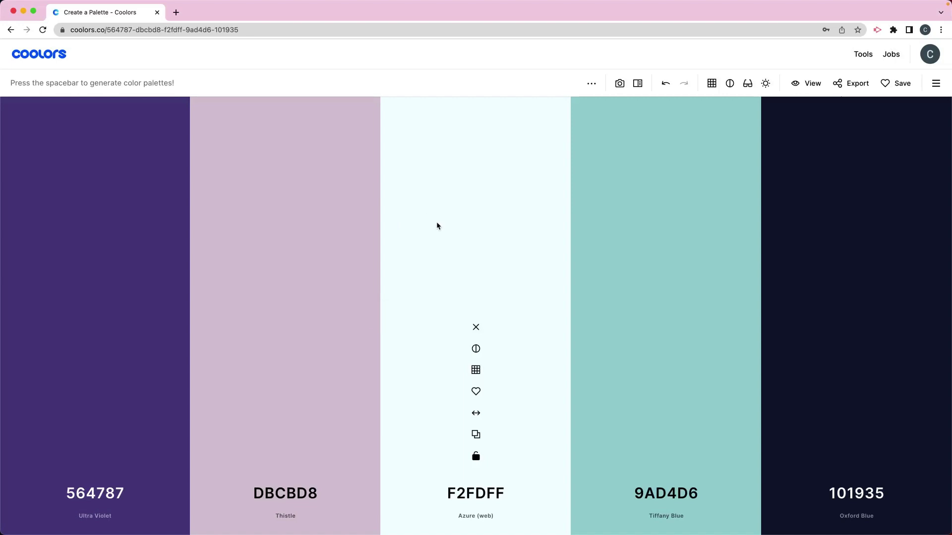
Step: In the image picker, search stock photos for 'tea' and use the tea-among-leaves photo
left_click(620, 85)
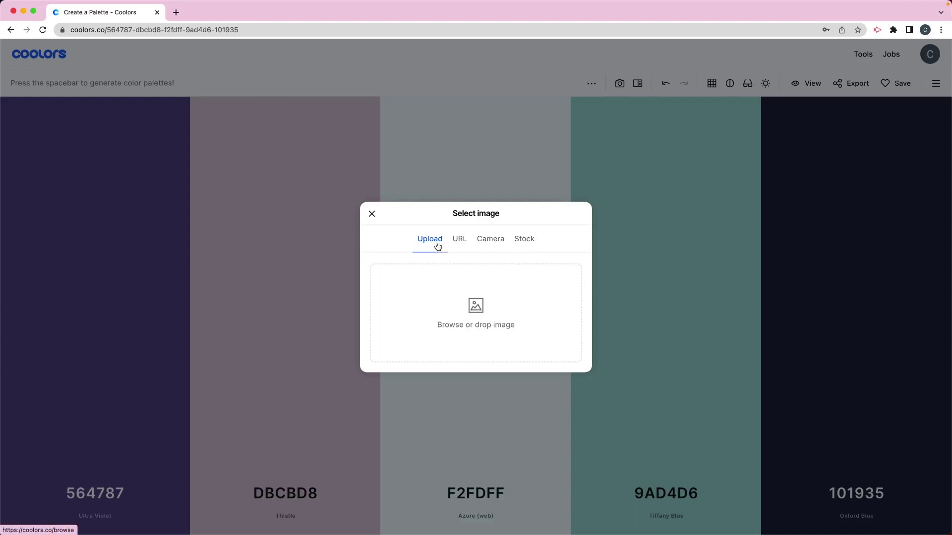
left_click(524, 243)
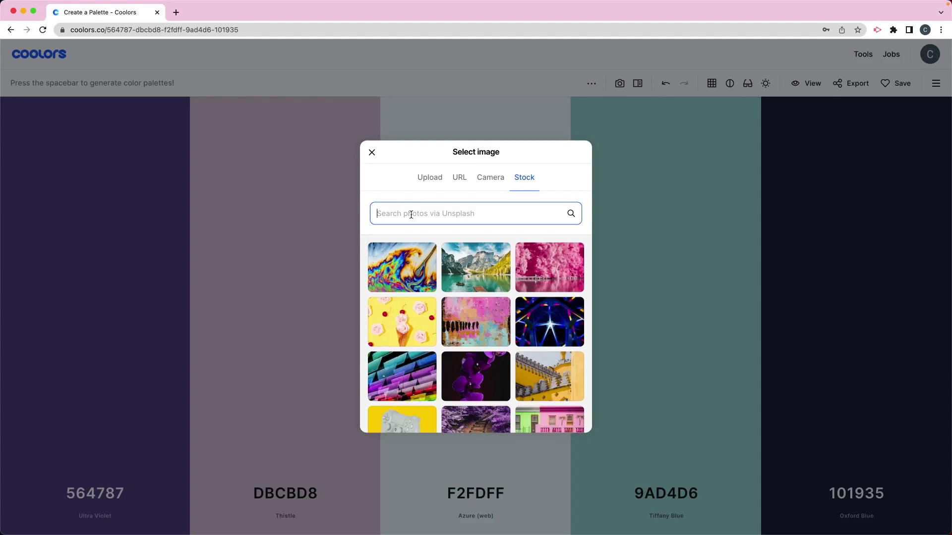
type("tea")
key("Return")
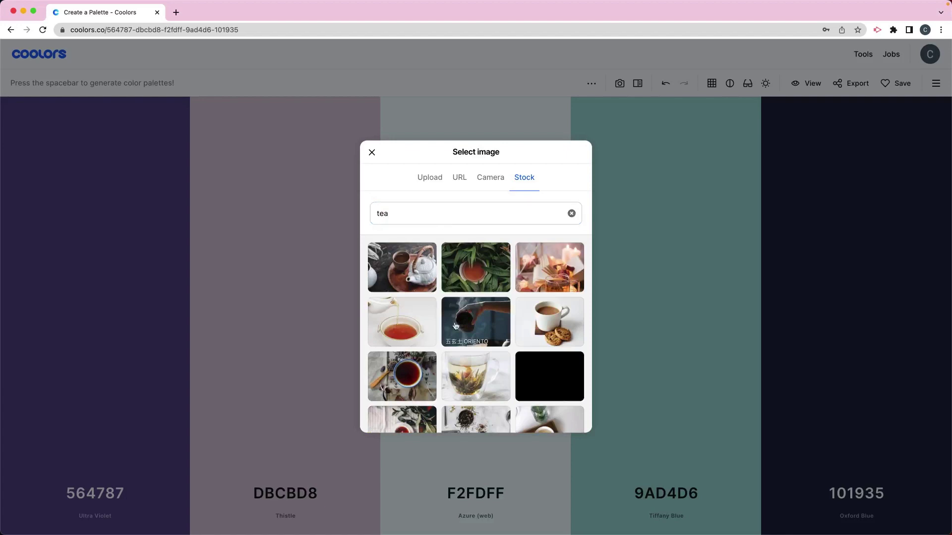
left_click(468, 273)
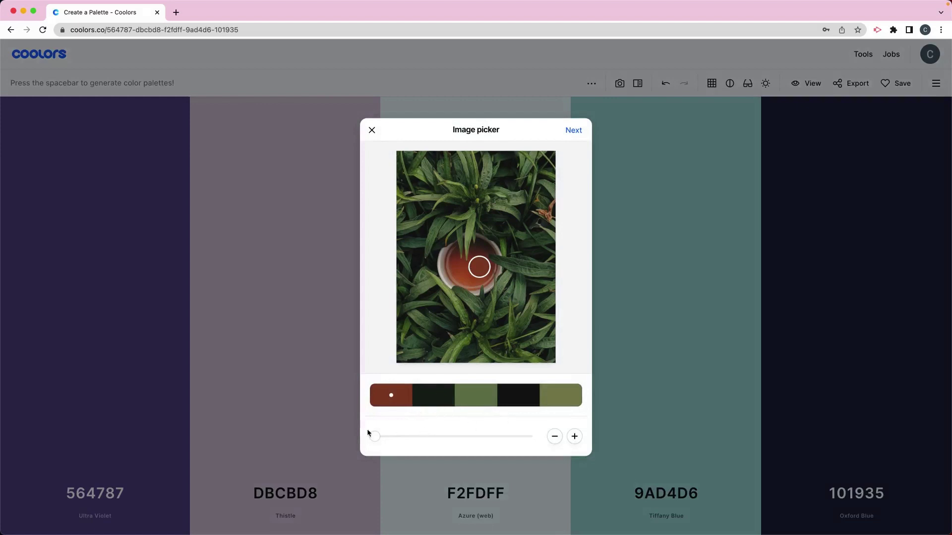
Step: Shift the picked colours darker and send 8E482B, 1B251C, 6A7D56, 151715, 85875A to the generator
mouse_move(375, 436)
left_mouse_down()
mouse_move(408, 436)
mouse_move(370, 436)
left_mouse_up()
left_click(573, 130)
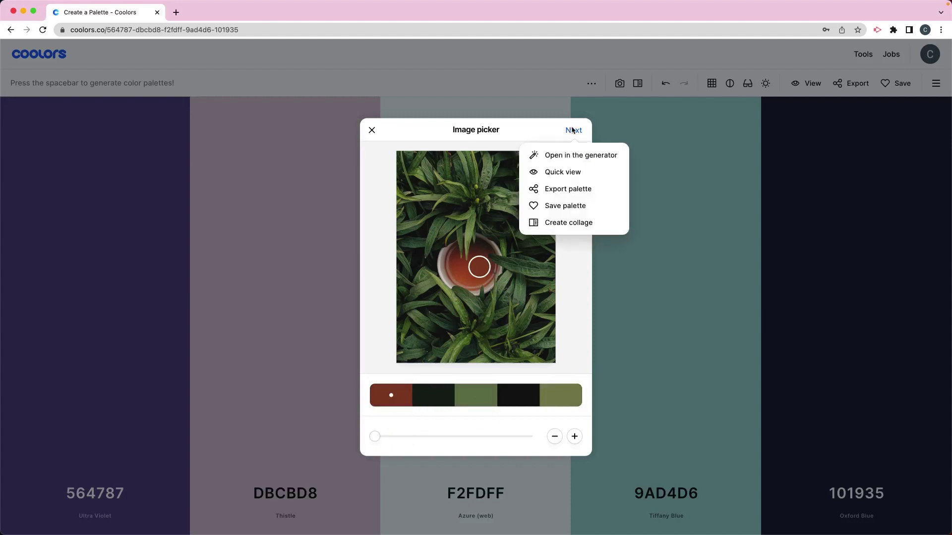
left_click(566, 157)
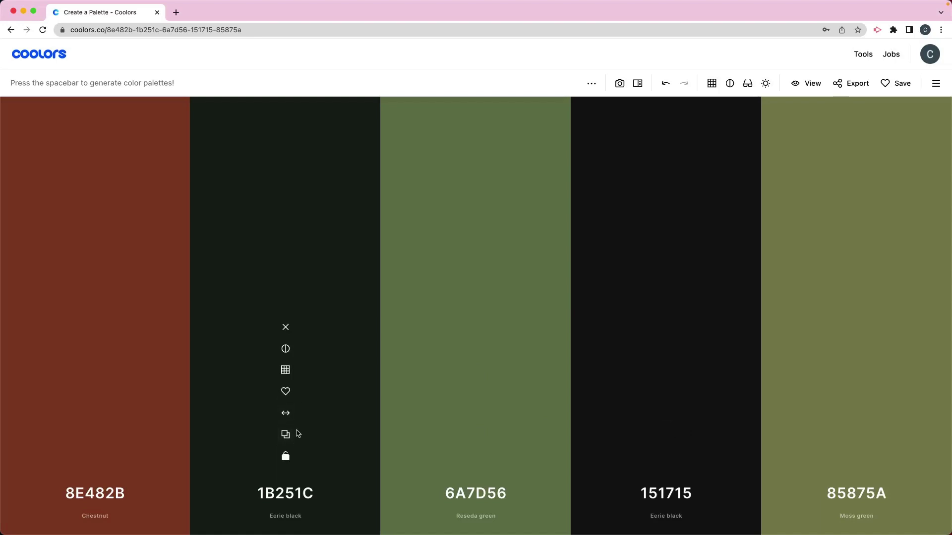
Step: Replace the dark green 1B251C with its lighter shade A0BAA3
left_click(286, 370)
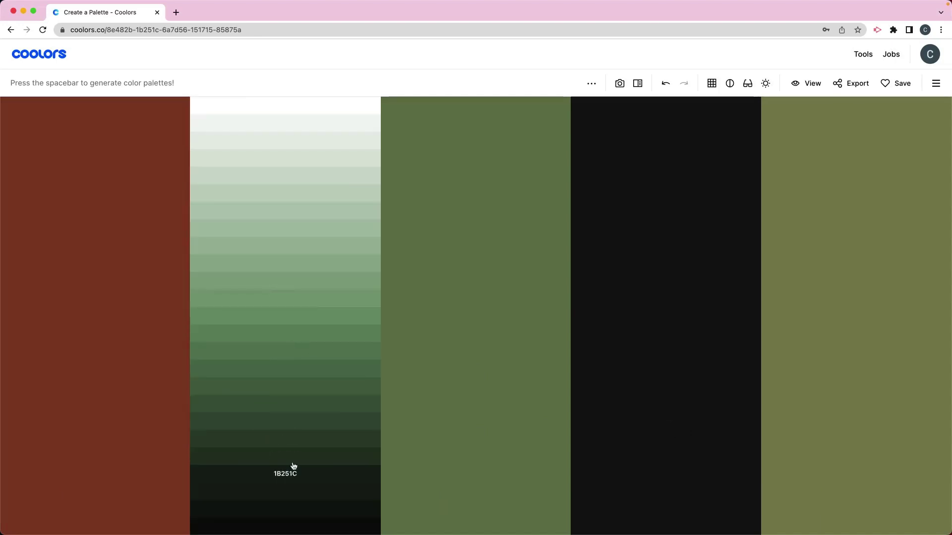
left_click(493, 418)
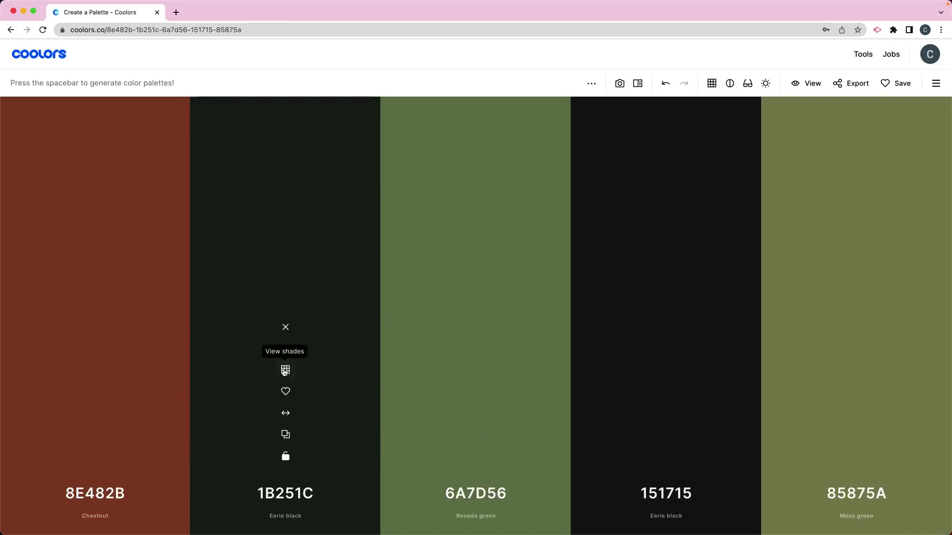
left_click(284, 370)
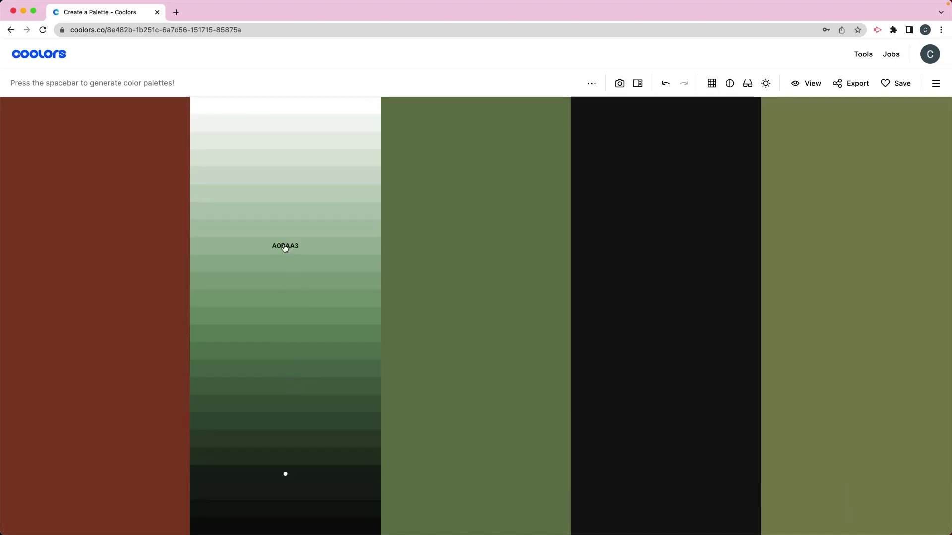
left_click(285, 248)
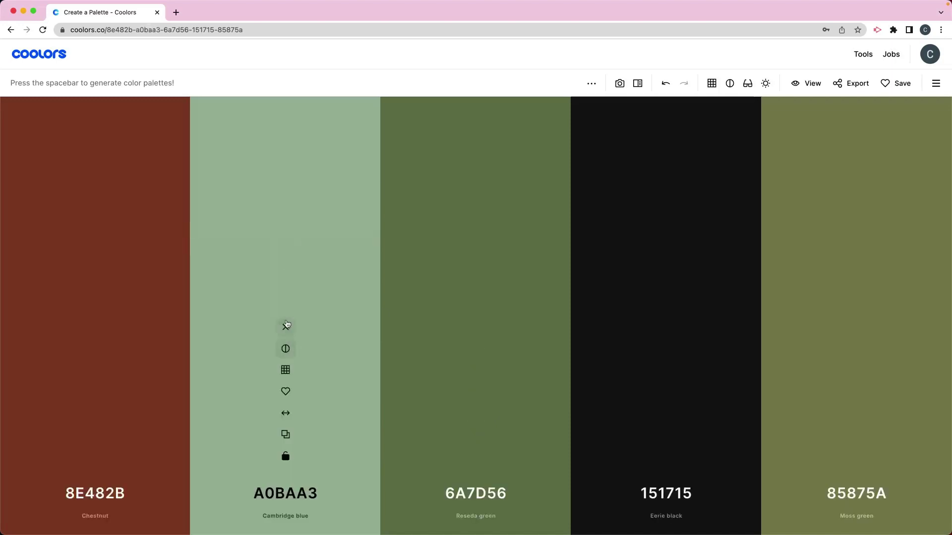
Step: Remove A0BAA3 and Moss green, then insert a new Coyote colour after Chestnut
left_click(286, 327)
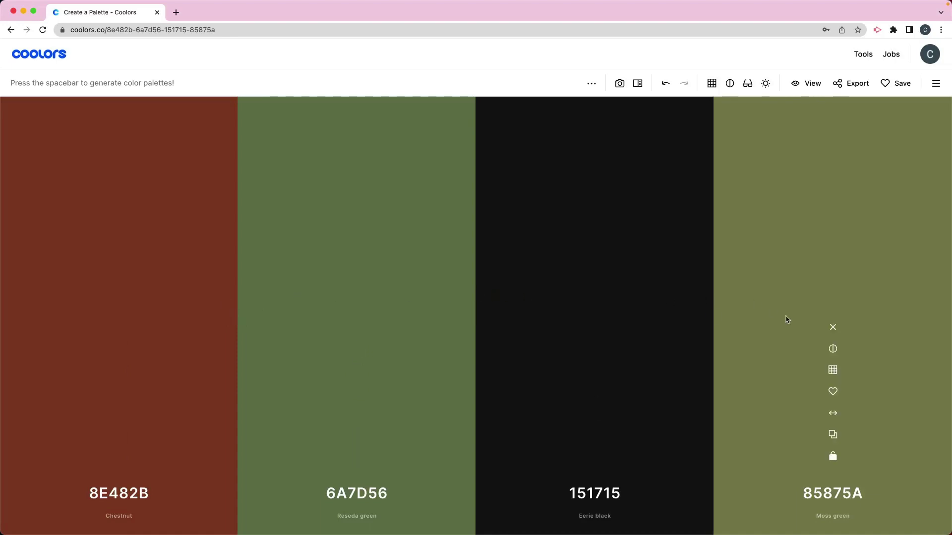
left_click(832, 327)
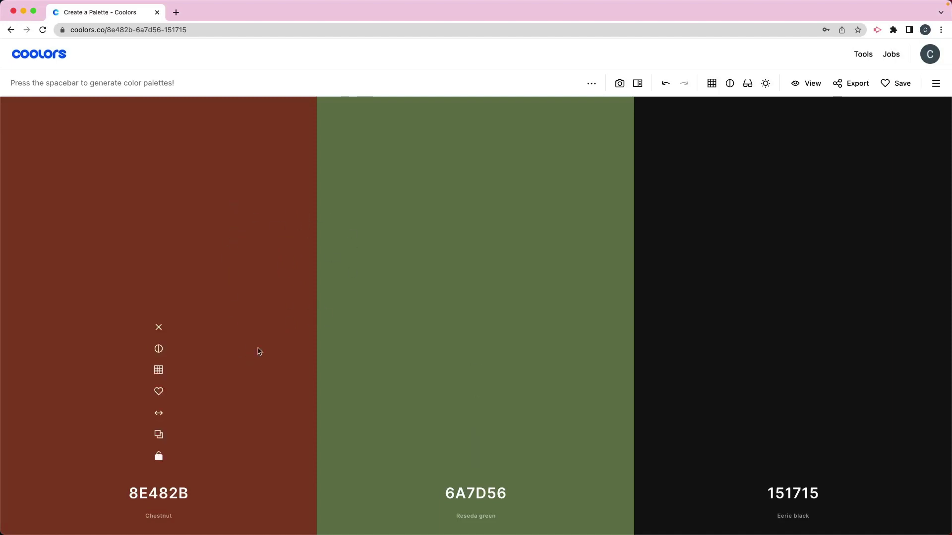
left_click(317, 315)
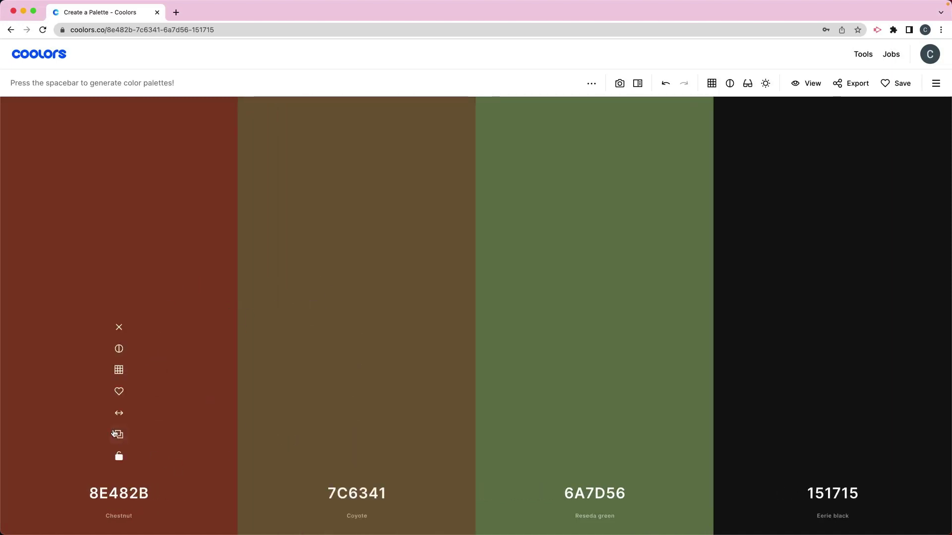
Step: Set the second colour to Chestnut's hex 8E482B, then to its pale pink shade ECCDC0
left_click(118, 434)
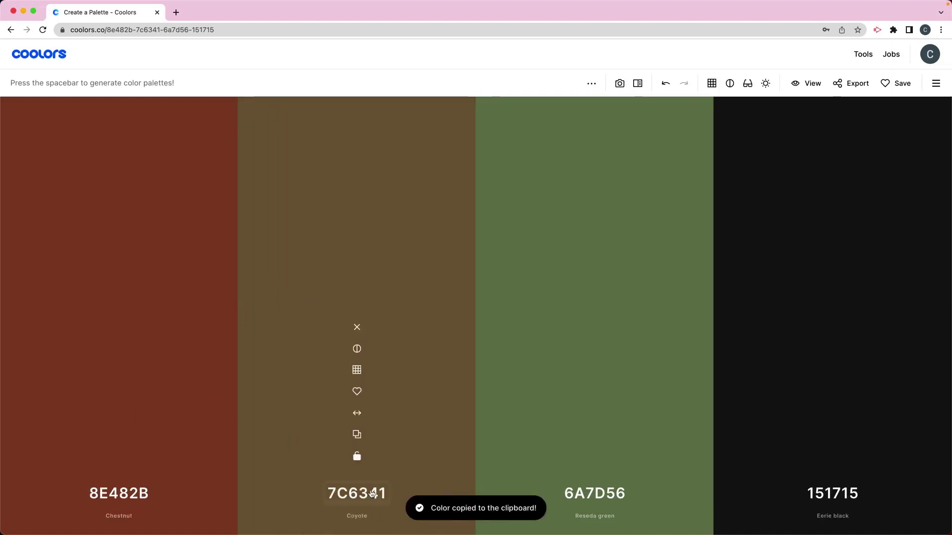
left_click(372, 493)
key("super+v")
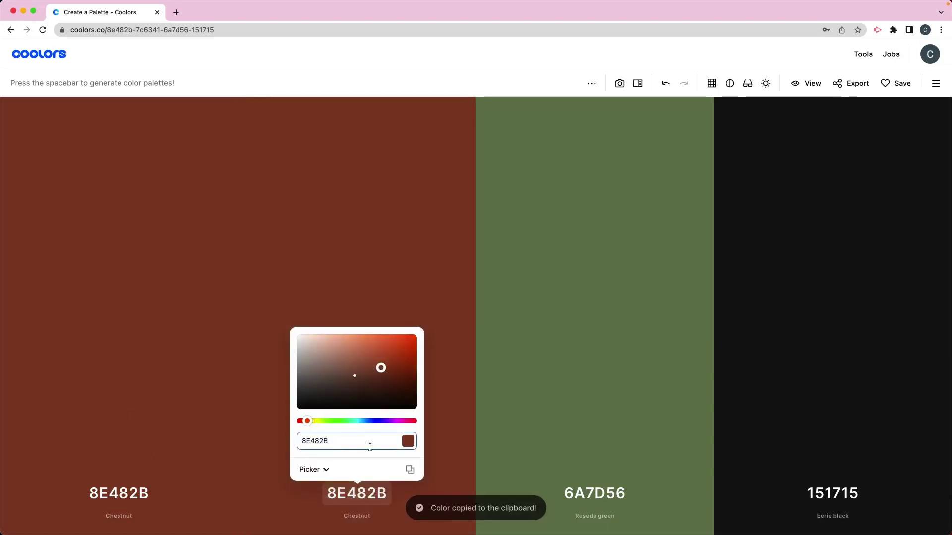
left_click(357, 370)
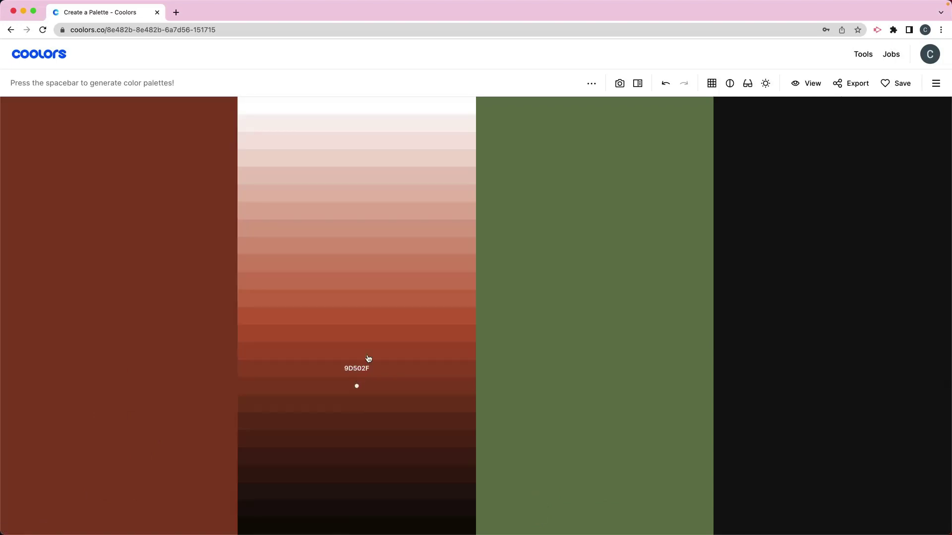
left_click(345, 176)
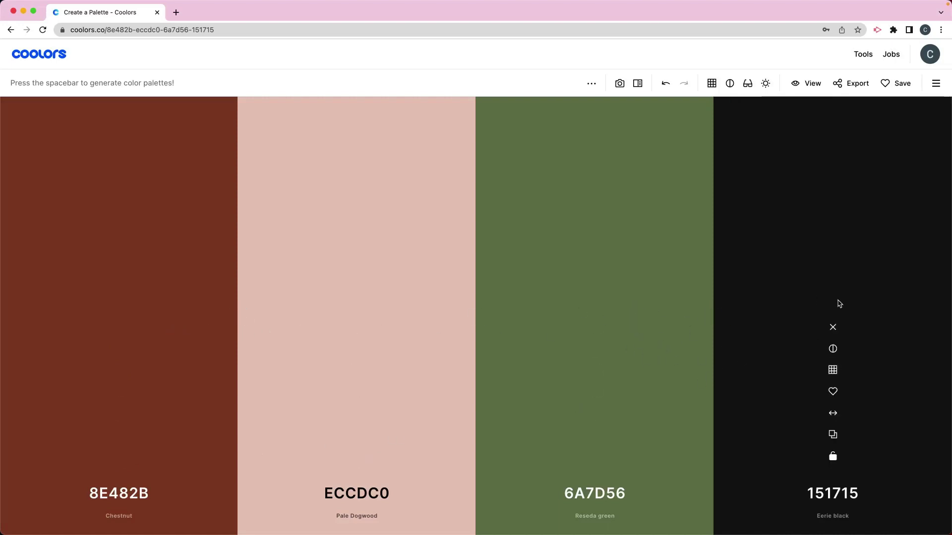
Step: Add a fifth colour, lock the first four, and regenerate the fifth to B4E7CE
left_click(932, 317)
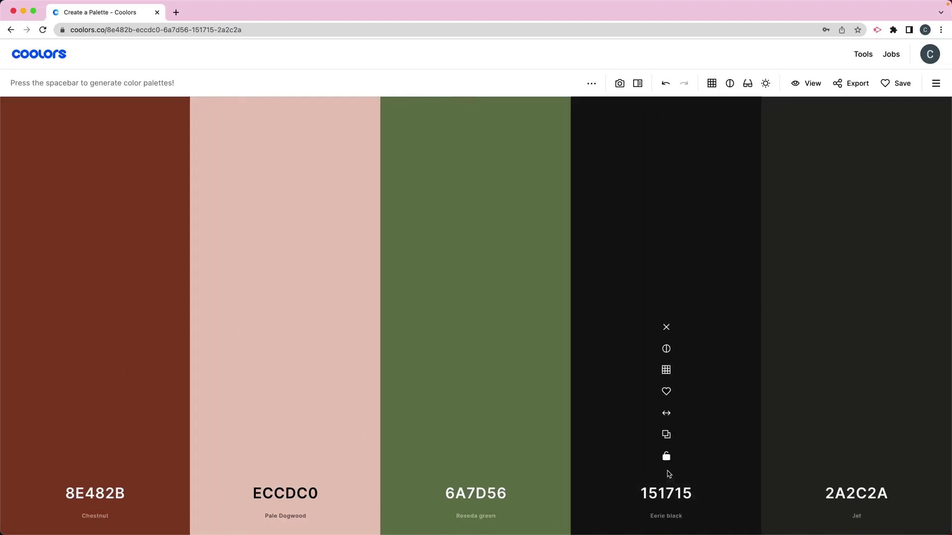
left_click(666, 456)
left_click(473, 457)
left_click(286, 456)
left_click(95, 456)
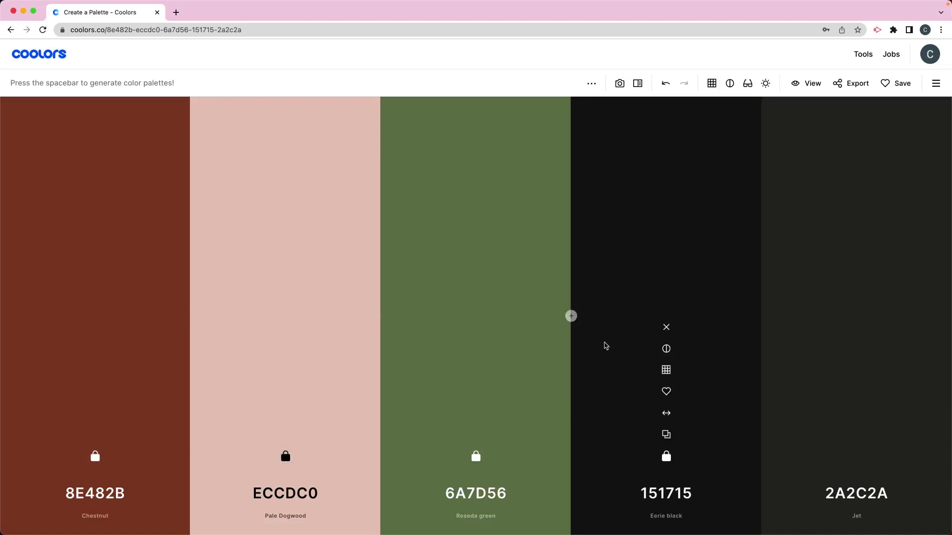
key("space")
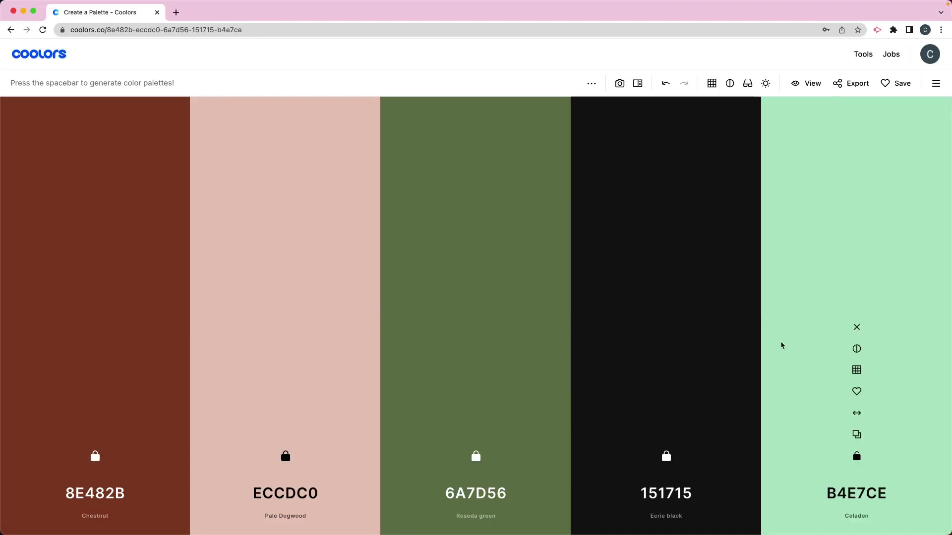
Step: Regenerate the unlocked fifth colour repeatedly until it becomes Tropical indigo 9D8DF1
key("space")
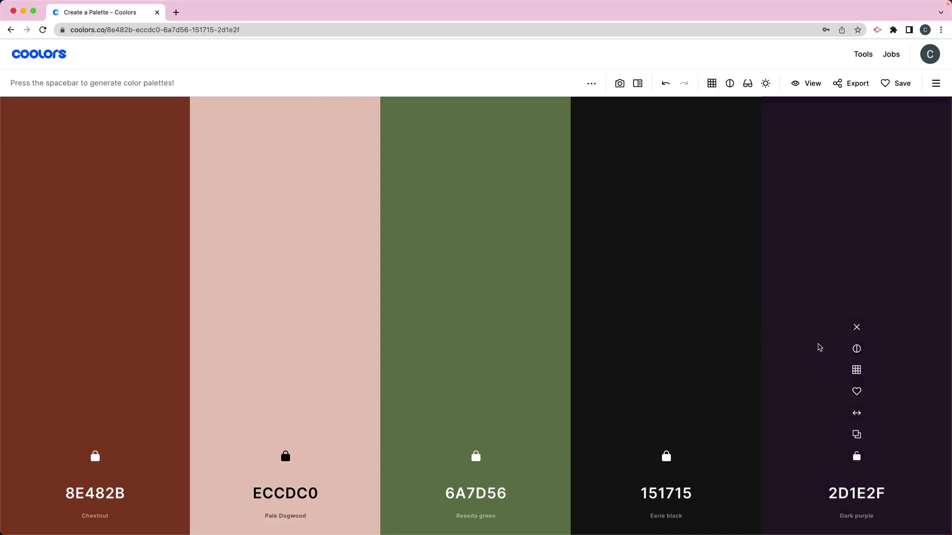
key("space")
key("space")
key("space")
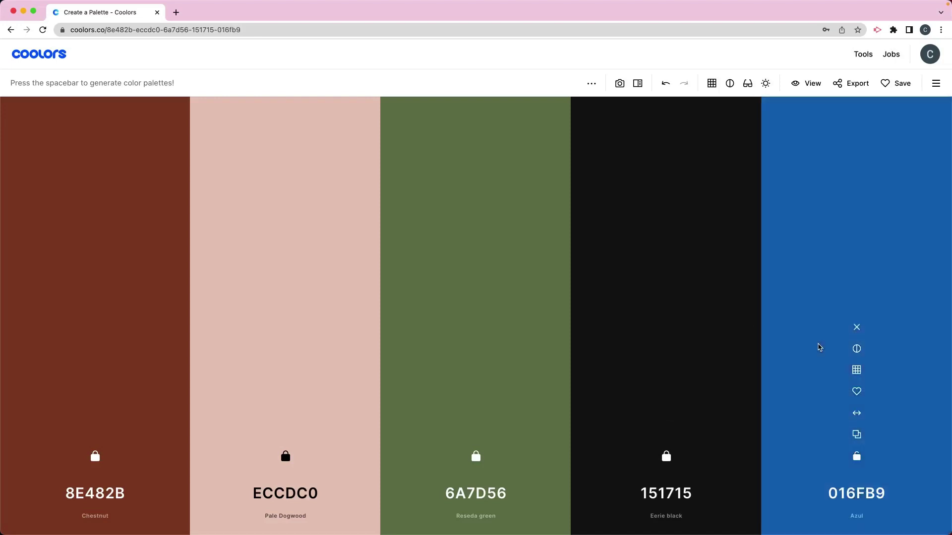
key("space")
key("space")
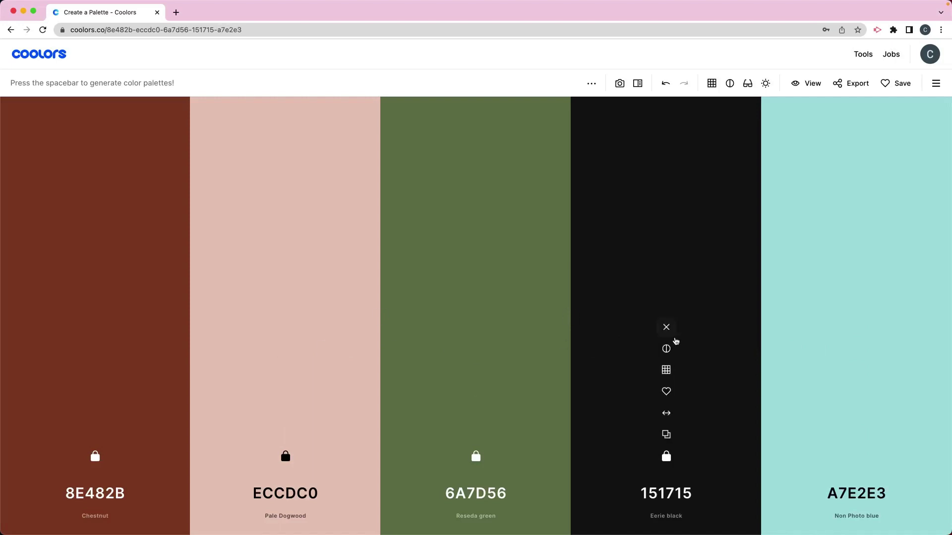
key("space")
key("space")
key("space")
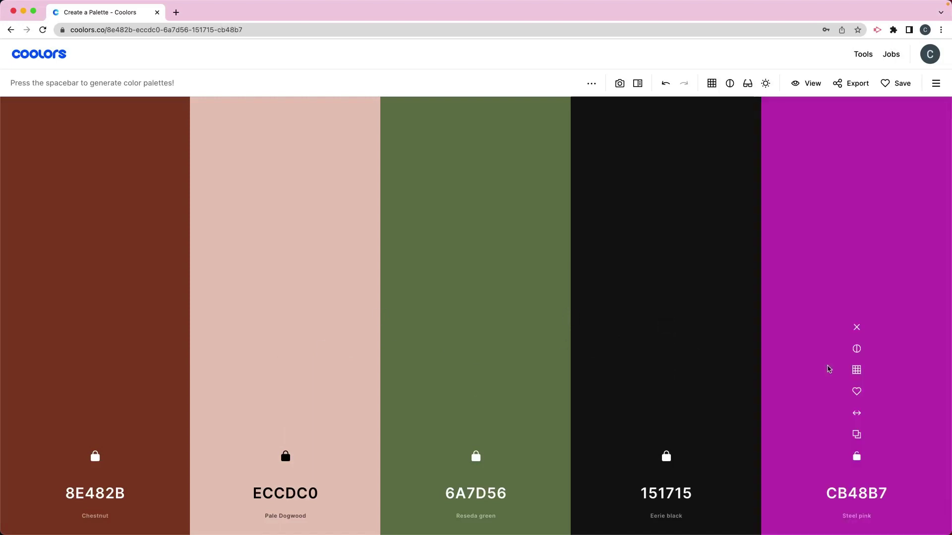
key("space")
key("space")
key("space")
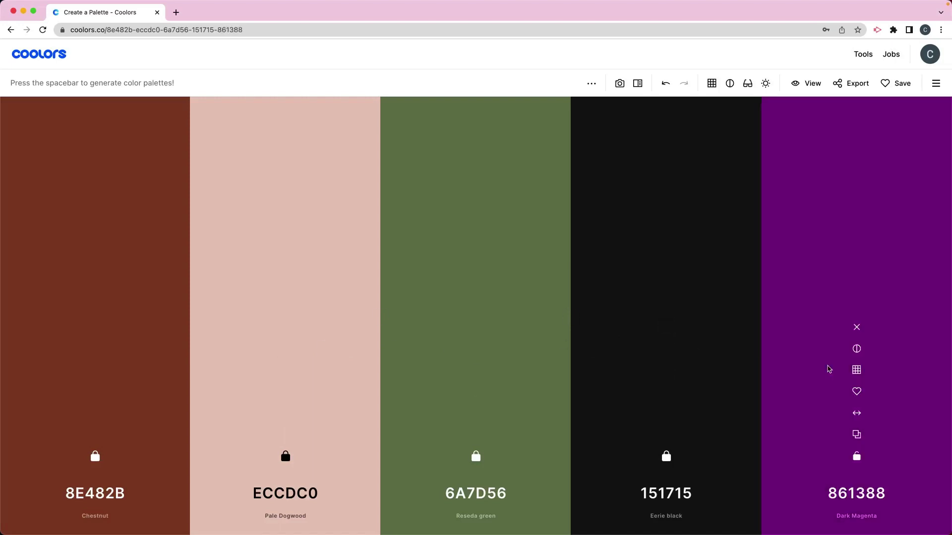
key("space")
key("space")
key("space")
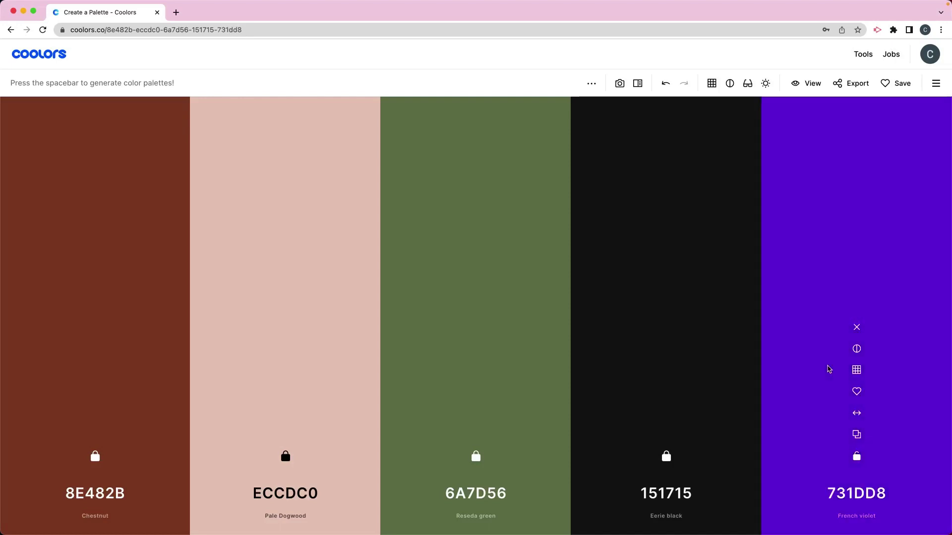
key("space")
key("space")
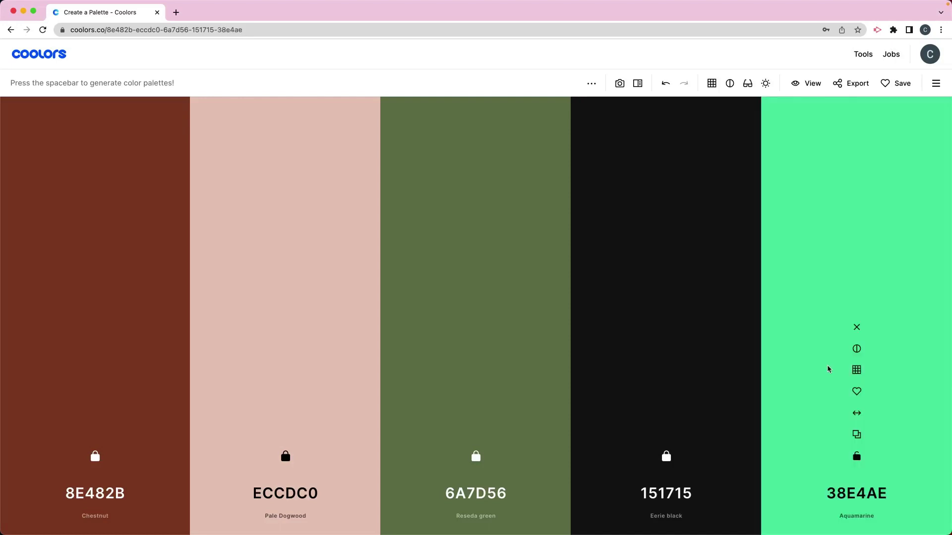
key("space")
key("space")
key("space")
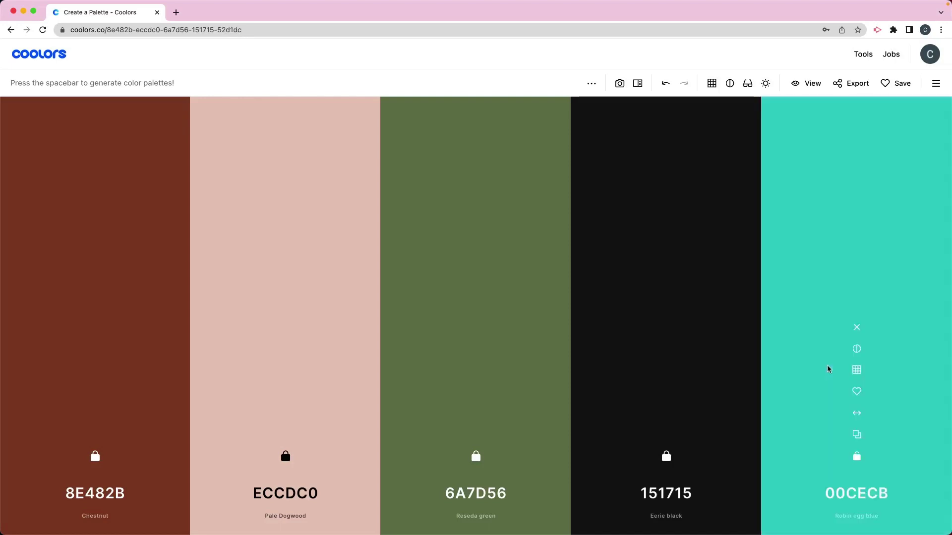
key("space")
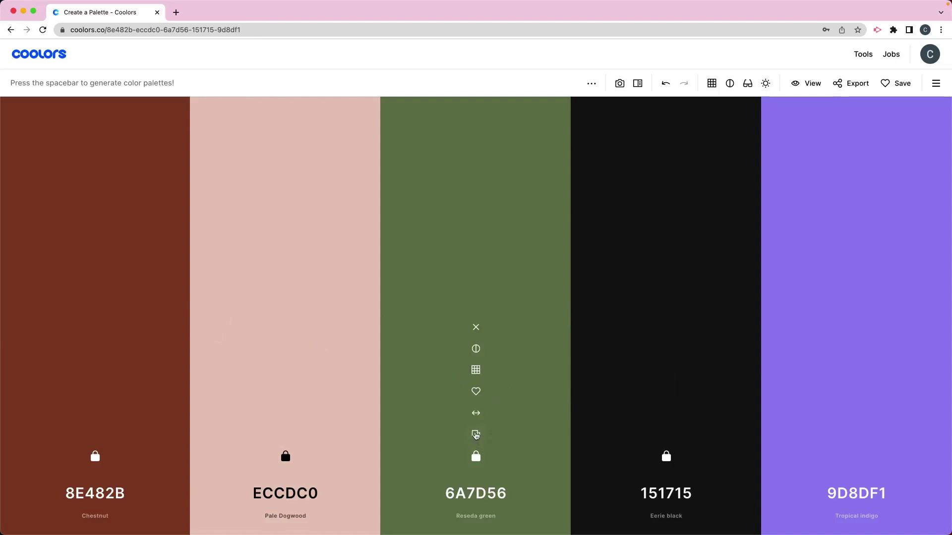
Step: Set the fifth colour to Reseda green 6A7D56, then pick its off-white shade F5F7F3
left_click(475, 435)
left_click(844, 493)
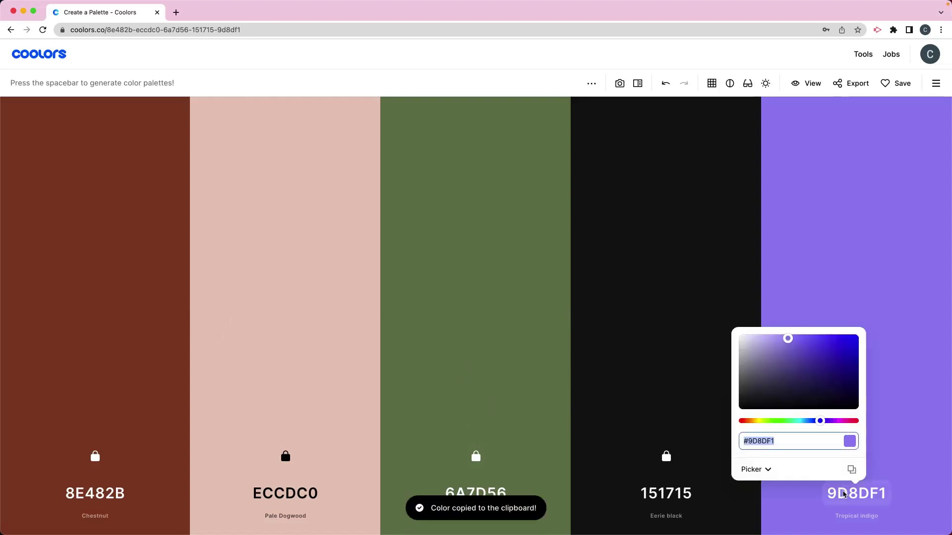
key("super+v")
left_click(865, 278)
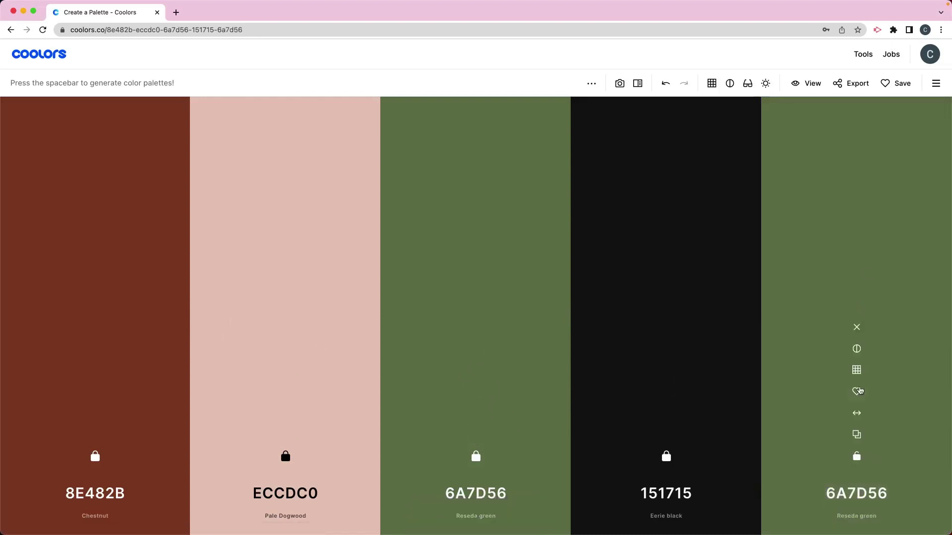
left_click(857, 369)
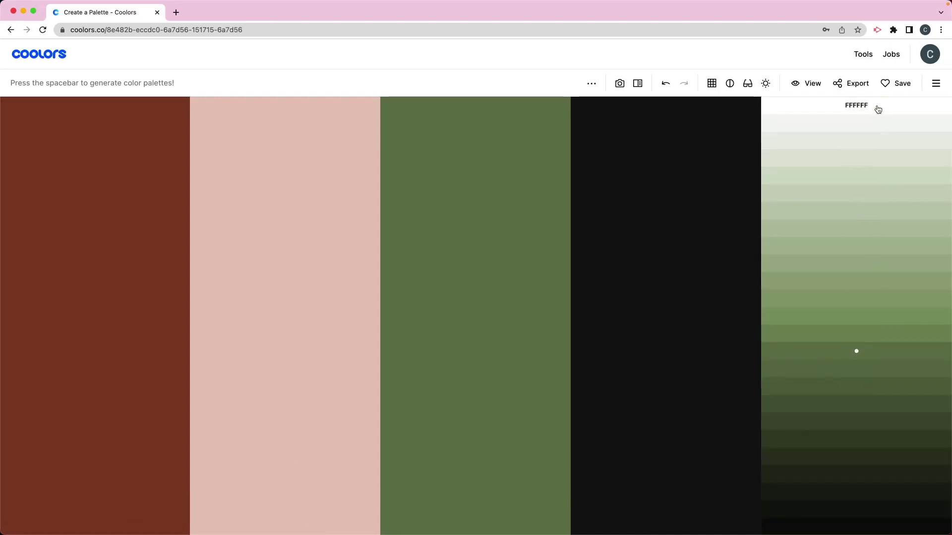
left_click(857, 123)
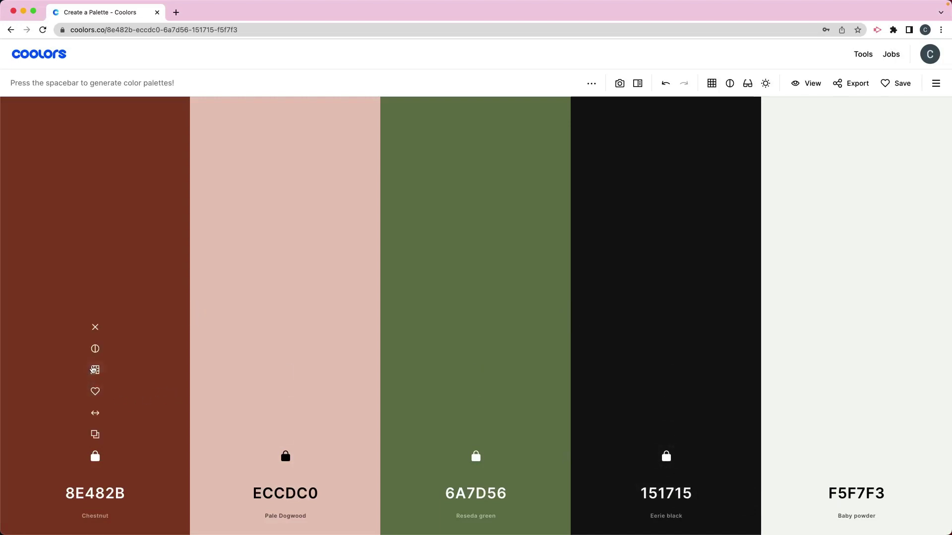
Step: Insert a second colour as 8E482B and darken it through 6E3821 to Seal brown 5E301C
left_click(95, 435)
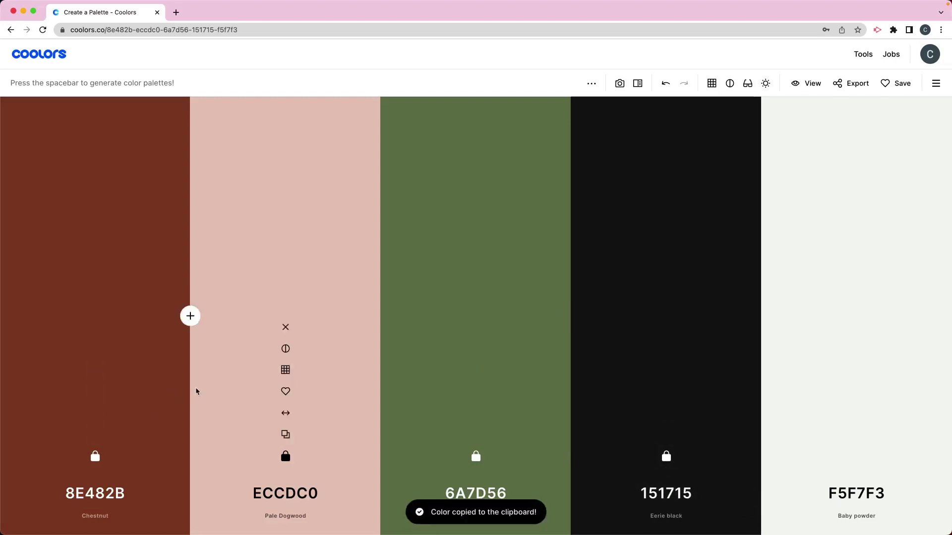
left_click(191, 316)
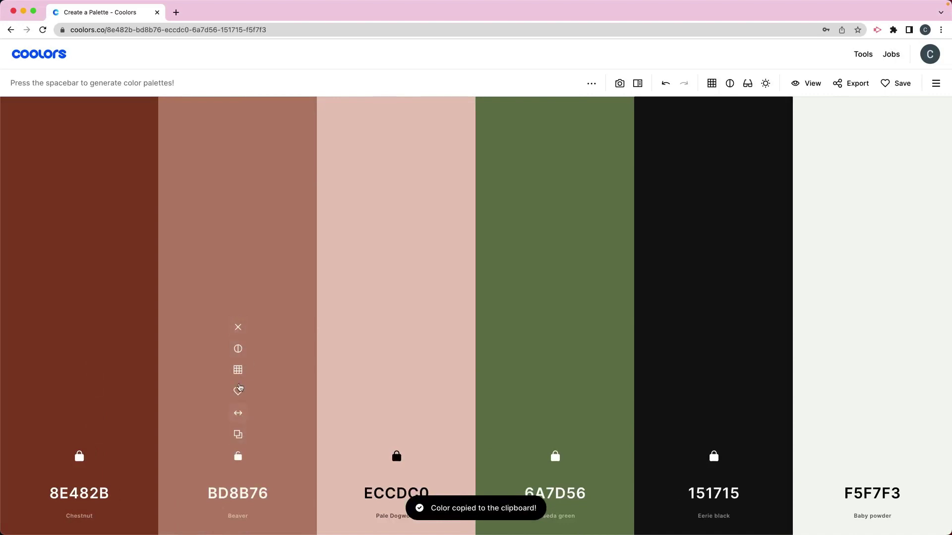
left_click(237, 496)
key("super+v")
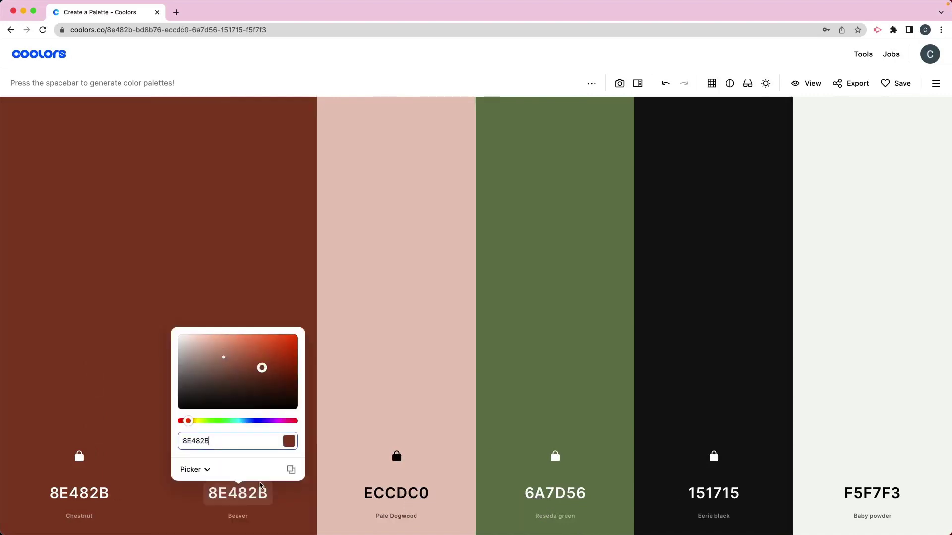
left_click(238, 370)
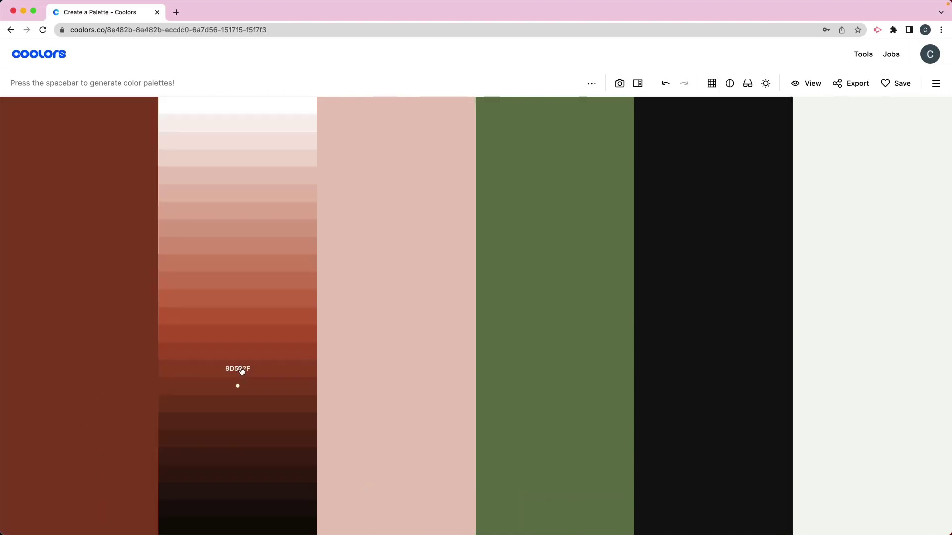
left_click(236, 420)
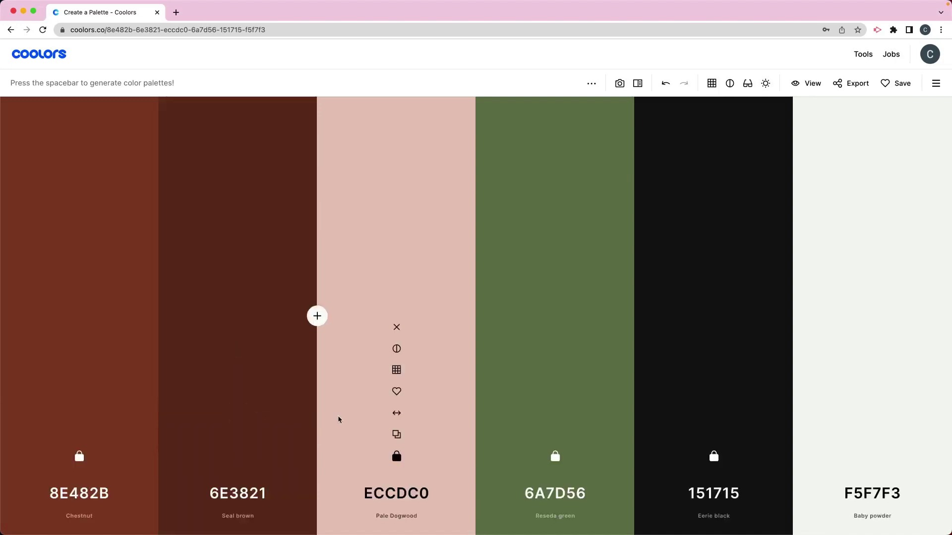
left_click(238, 369)
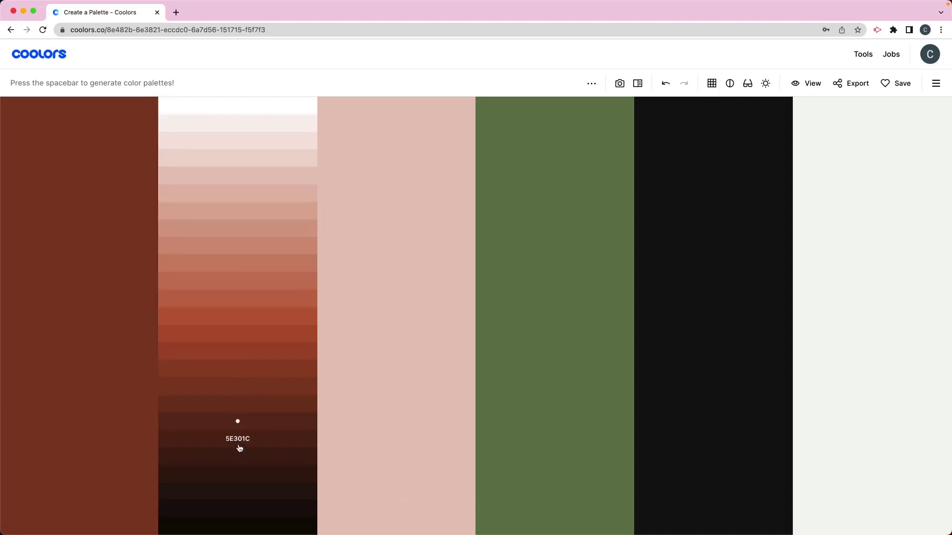
left_click(238, 442)
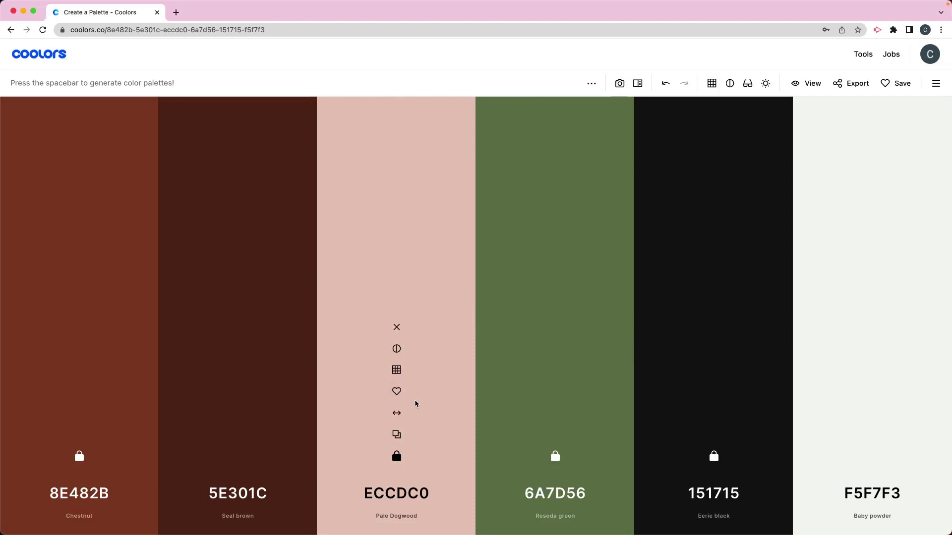
left_click(75, 495)
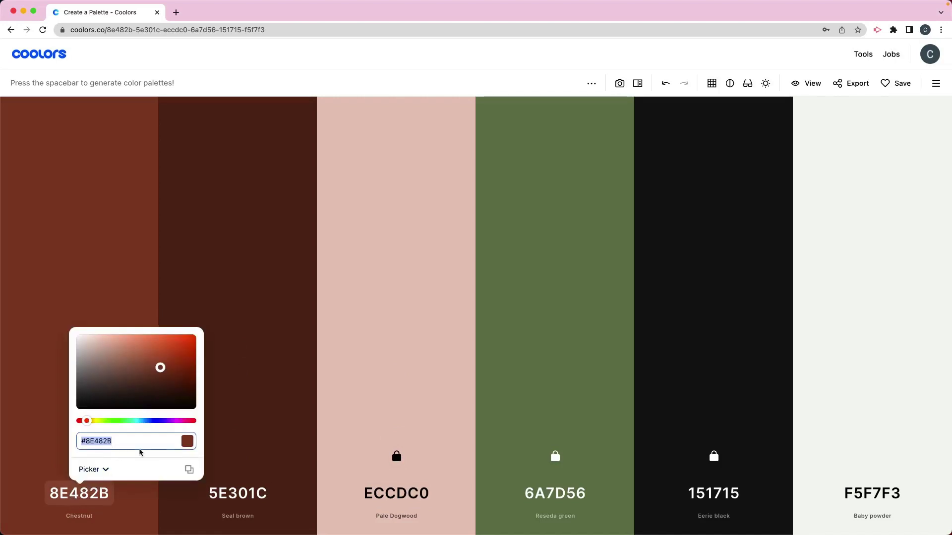
left_click(103, 469)
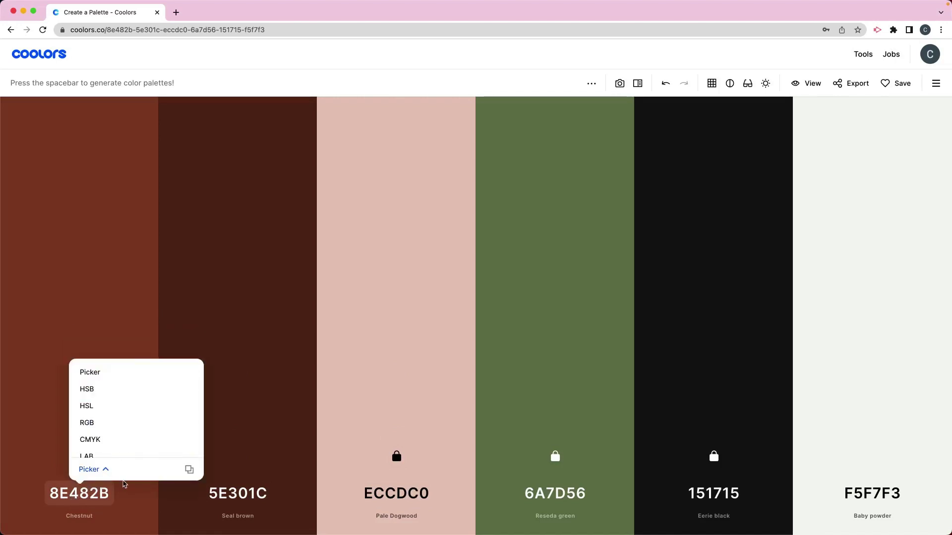
scroll(112, 422, "down", 1)
left_click(102, 425)
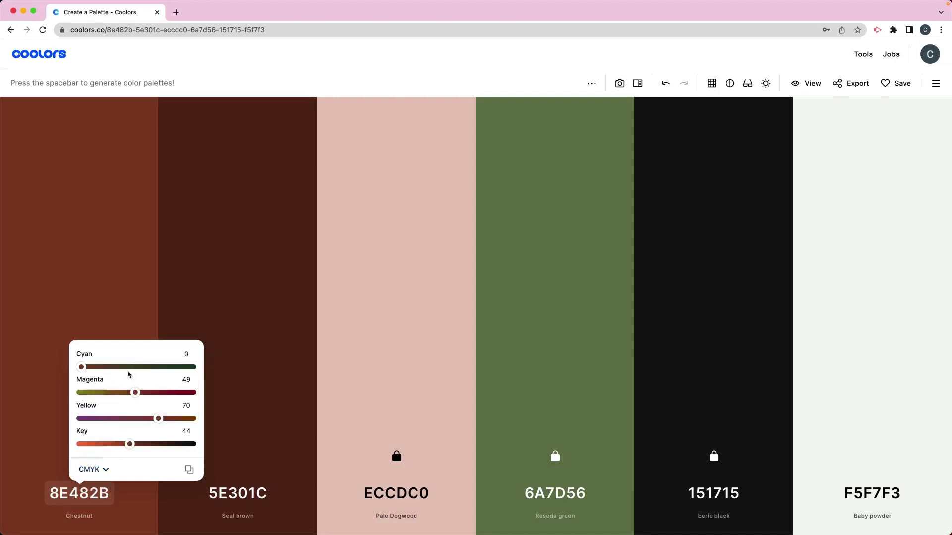
left_click(95, 493)
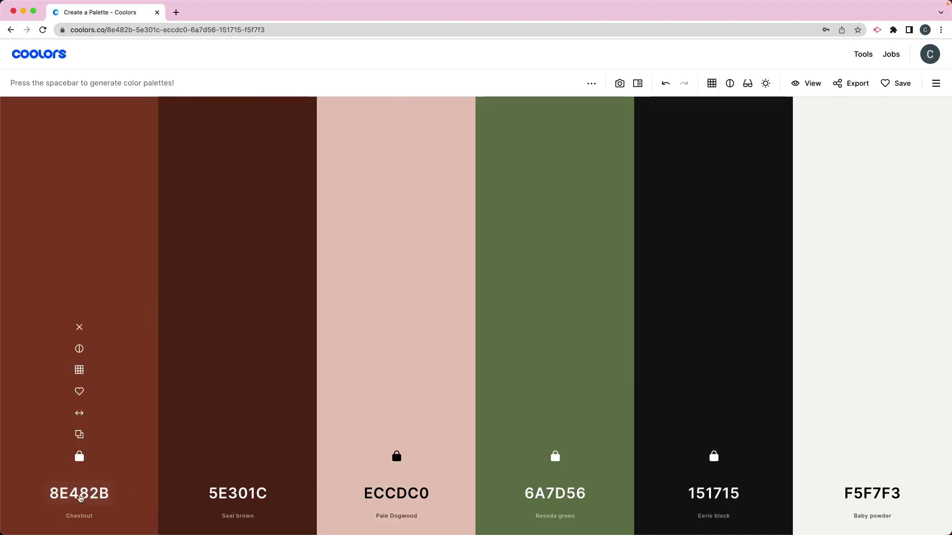
left_click(83, 494)
left_click(104, 471)
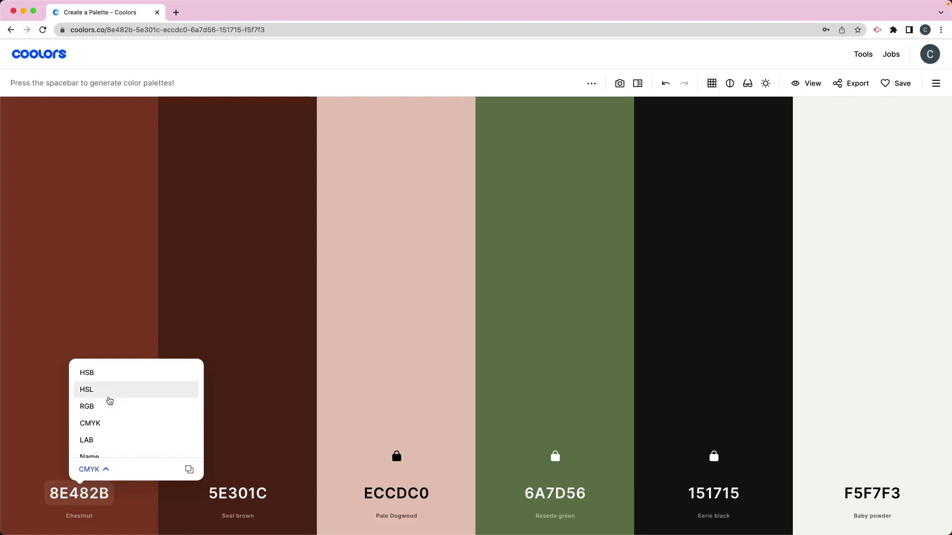
scroll(107, 421, "down", 5)
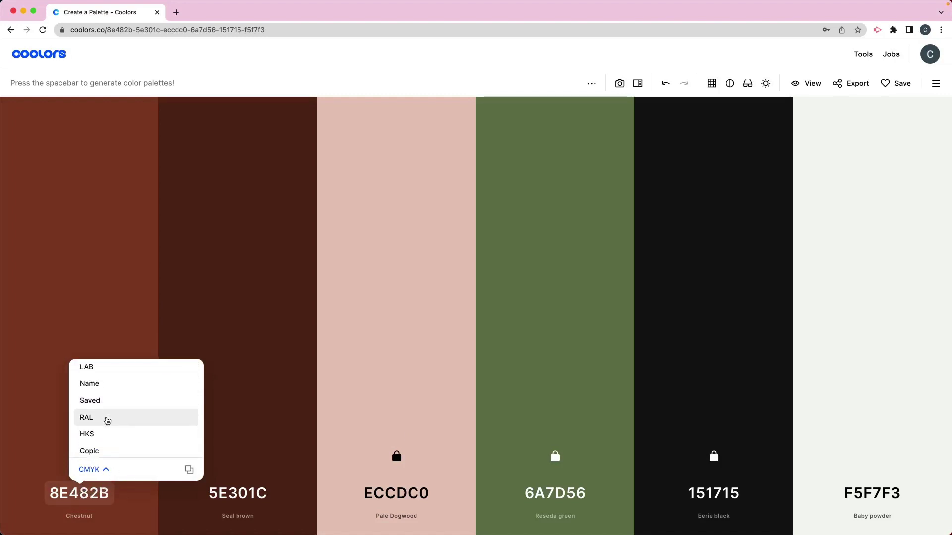
scroll(106, 421, "up", 8)
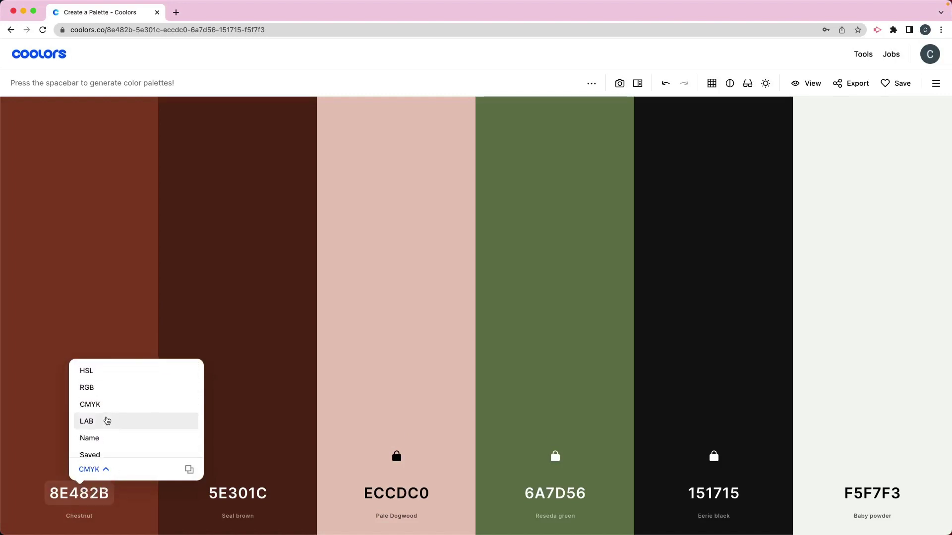
left_click(96, 390)
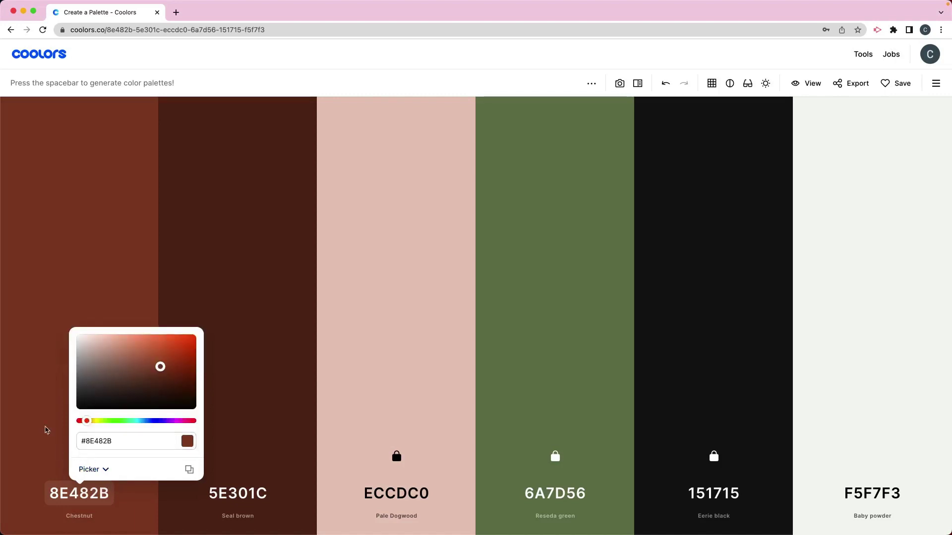
left_click(80, 489)
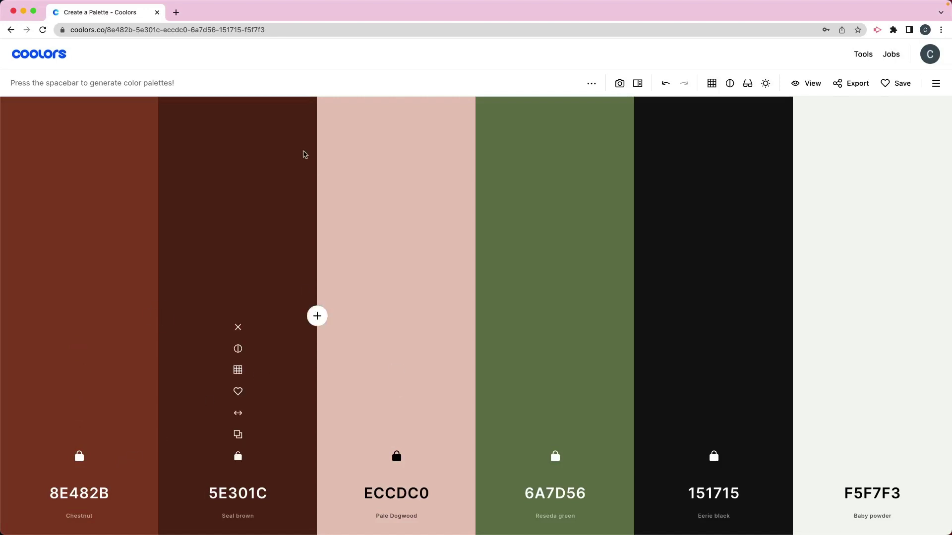
left_click(291, 30)
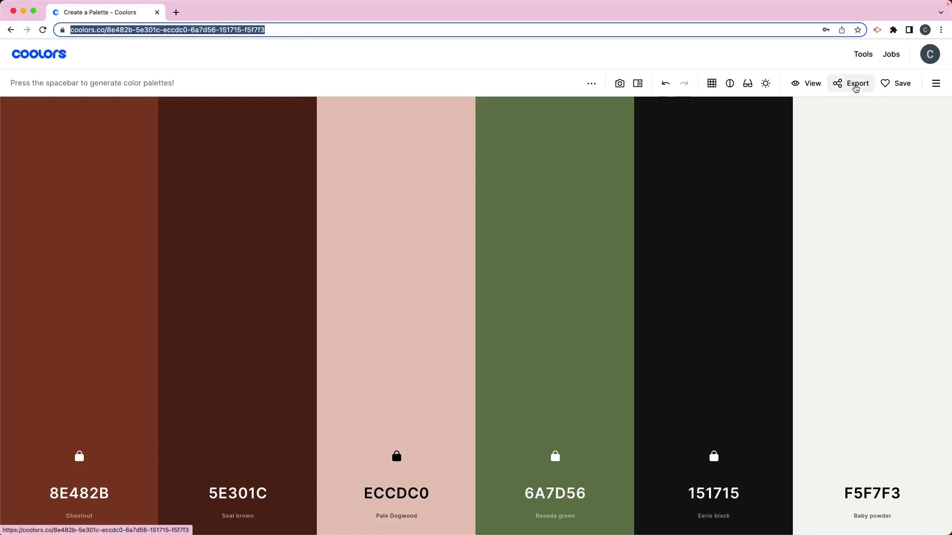
left_click(853, 86)
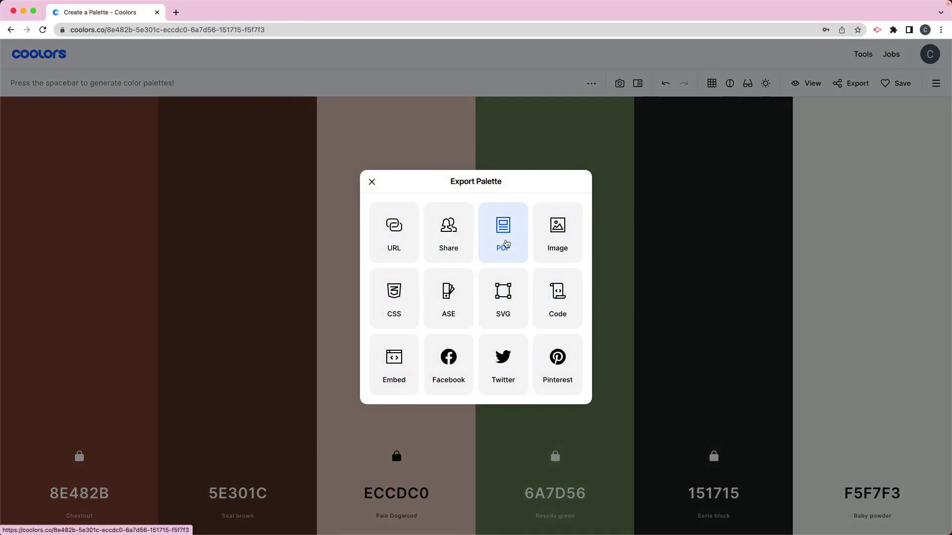
left_click(371, 182)
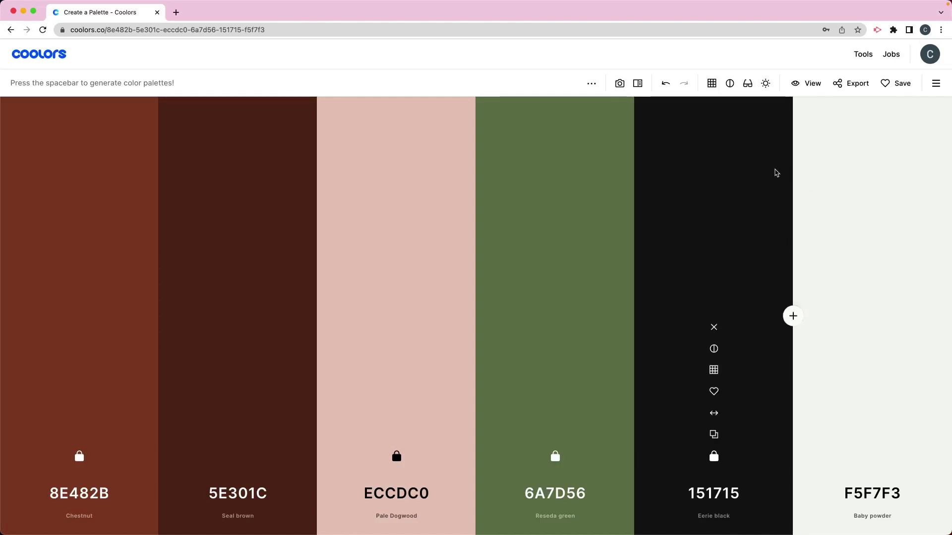
left_click(729, 84)
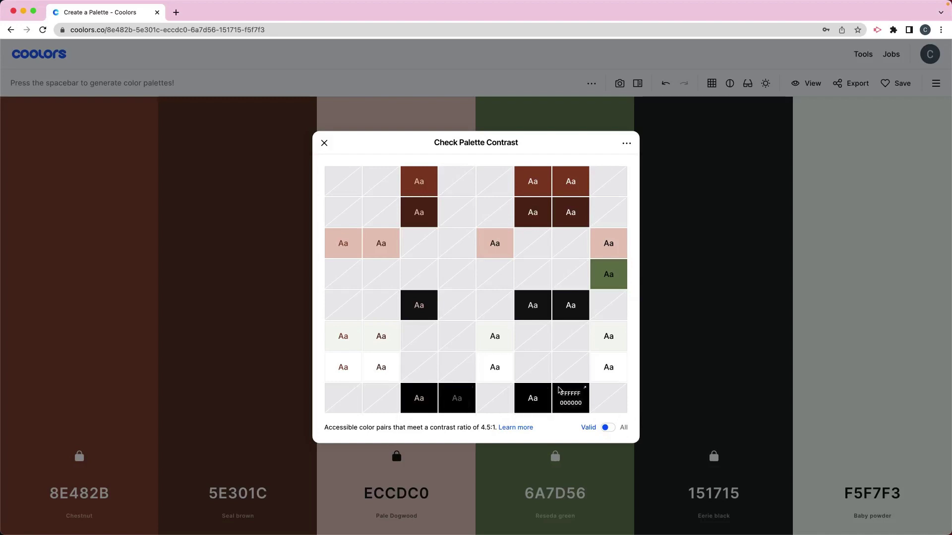
left_click(610, 429)
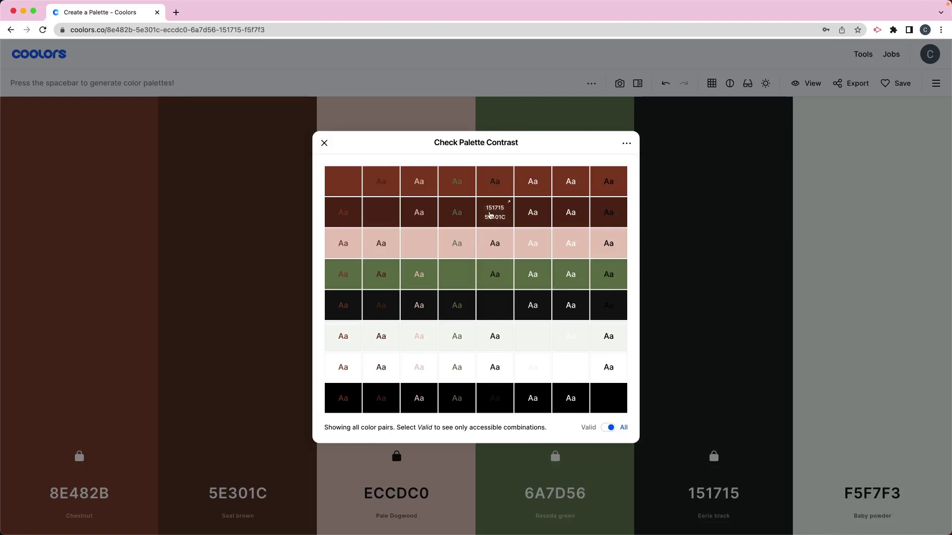
left_click(603, 430)
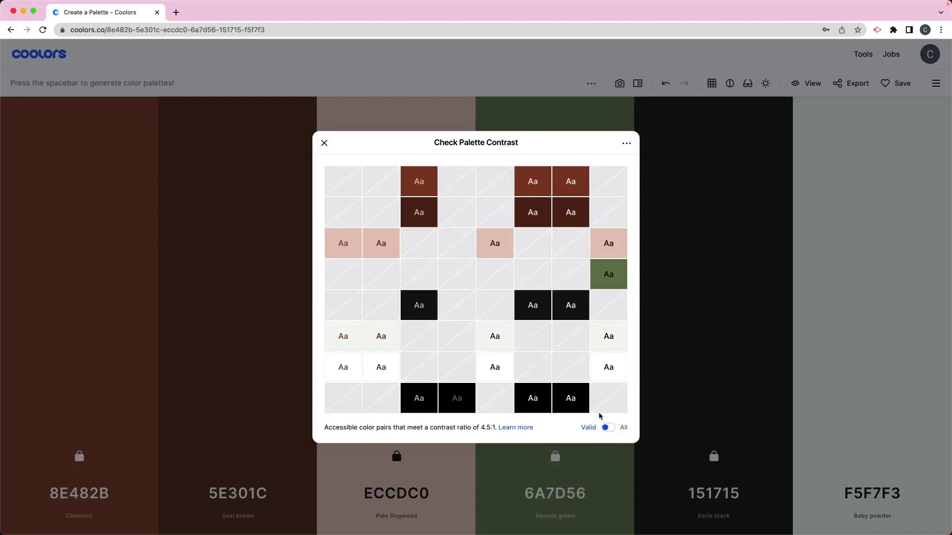
left_click(324, 142)
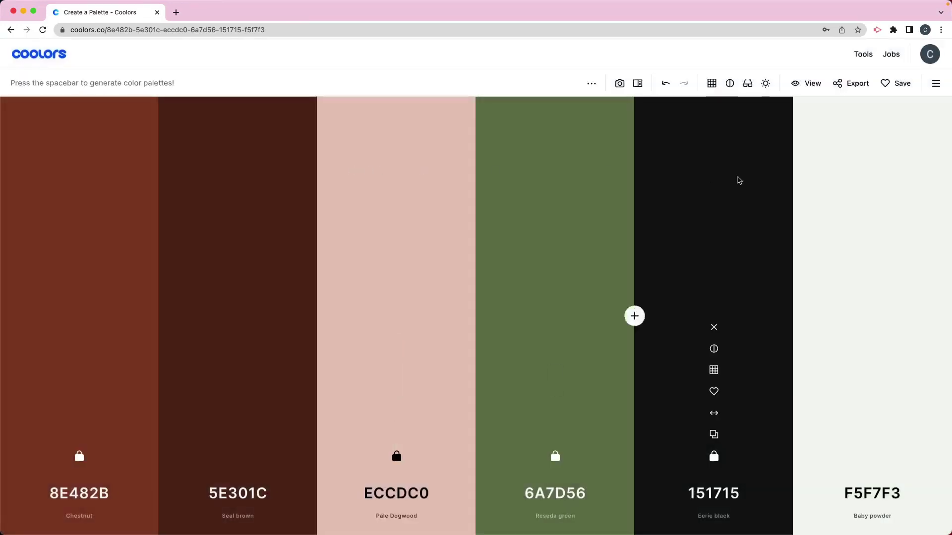
Step: Cycle colour-blindness simulations from Deuteranopia to Achromatomaly, briefly checking palette contrast
left_click(747, 85)
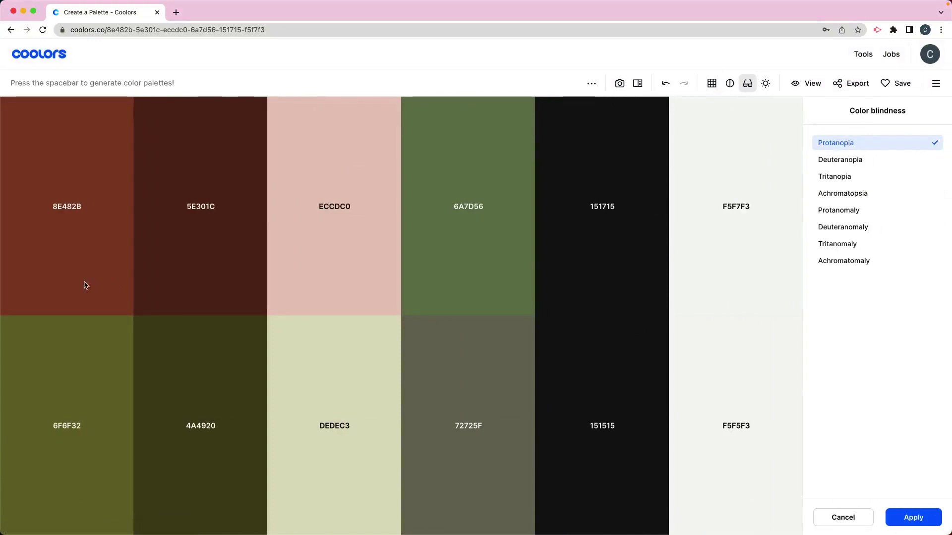
left_click(858, 161)
left_click(858, 176)
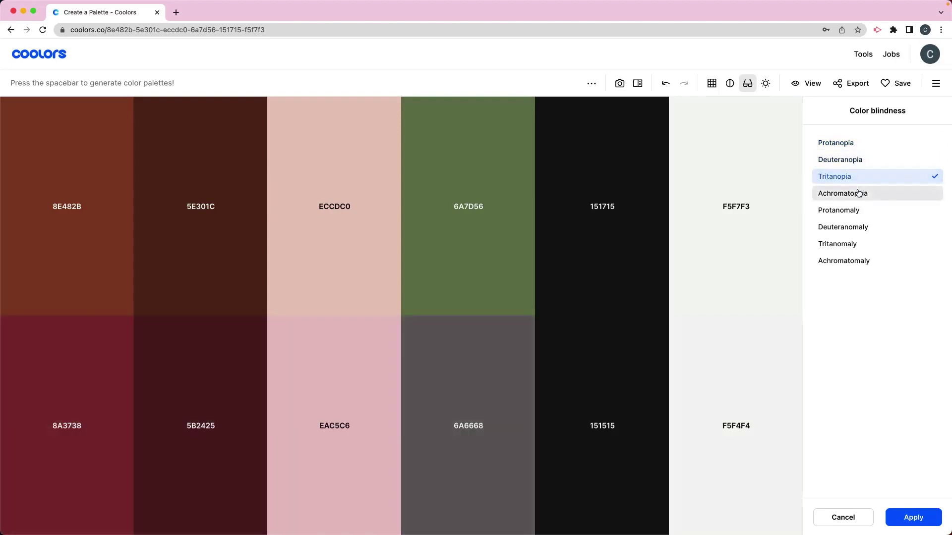
left_click(859, 192)
left_click(859, 210)
left_click(859, 227)
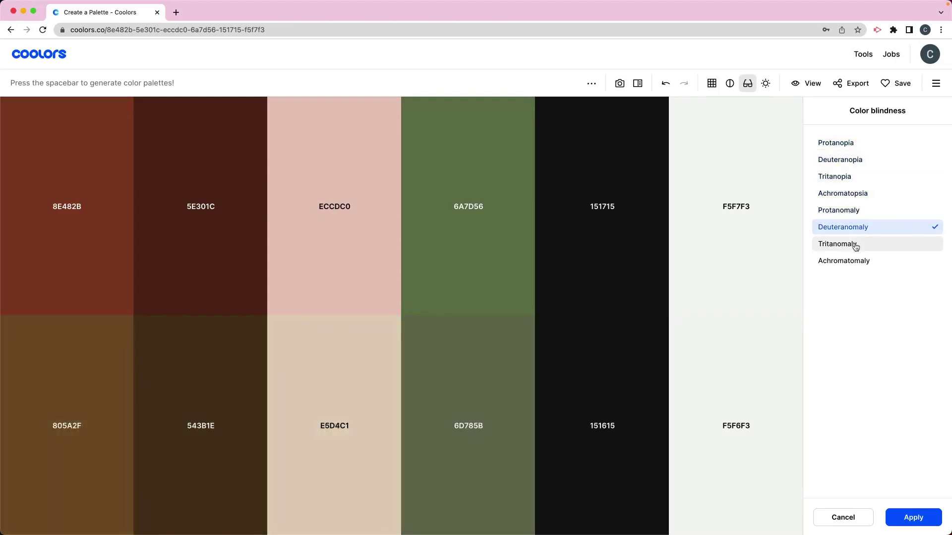
left_click(858, 244)
left_click(856, 266)
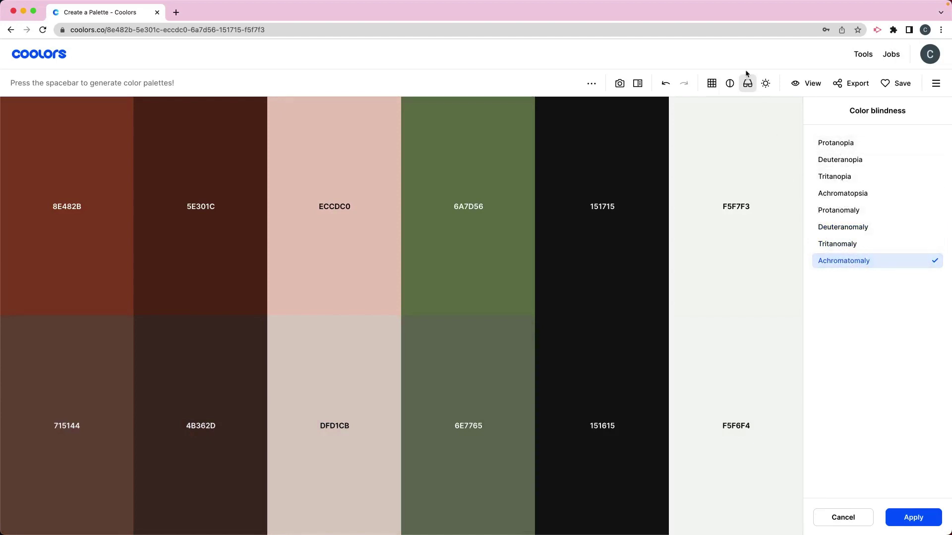
left_click(730, 83)
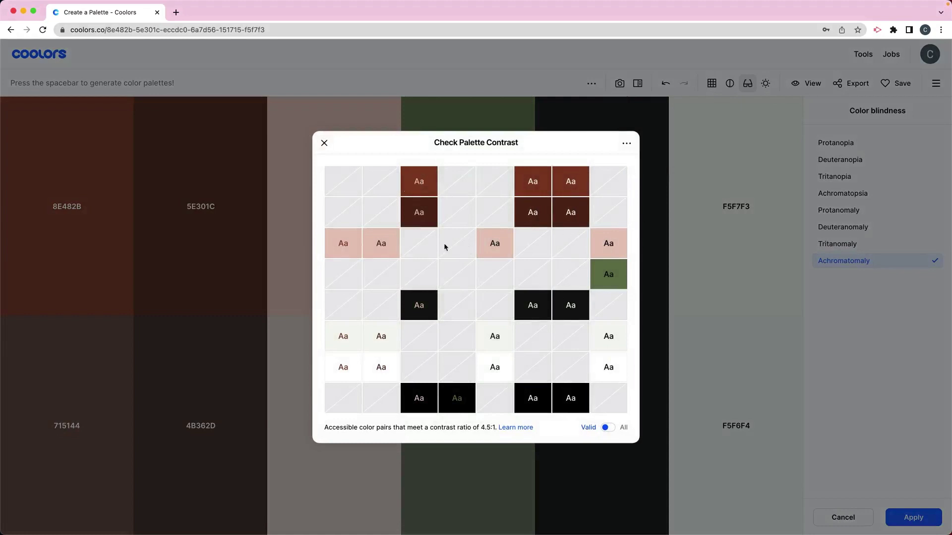
left_click(323, 143)
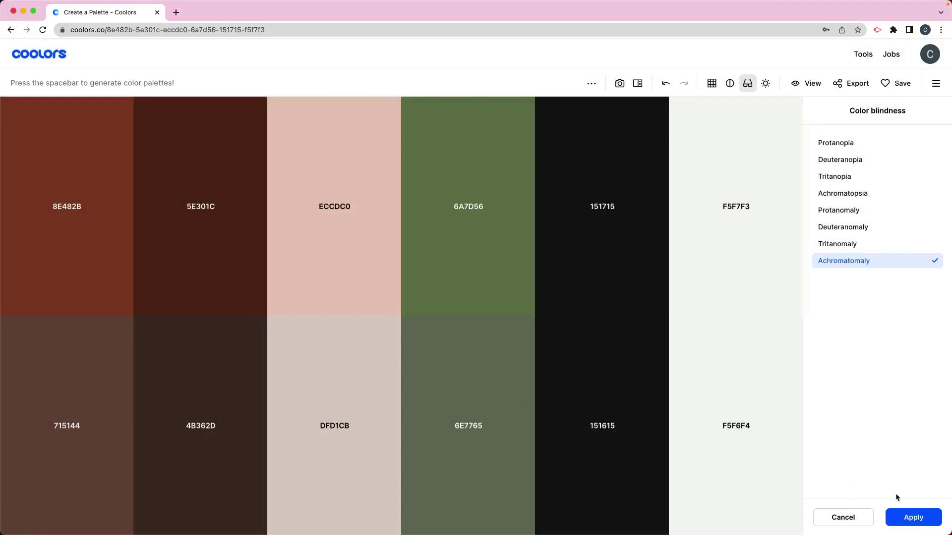
Step: Apply the Achromatomaly simulation, then undo it to restore 8E482B, 5E301C, ECCDC0, 6A7D56, 151715 and F5F7F3
left_click(913, 517)
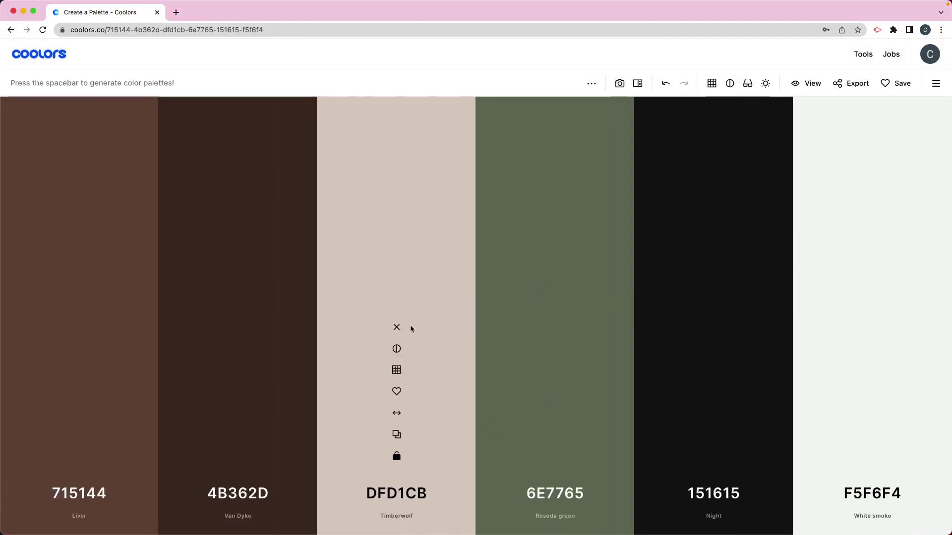
left_click(662, 87)
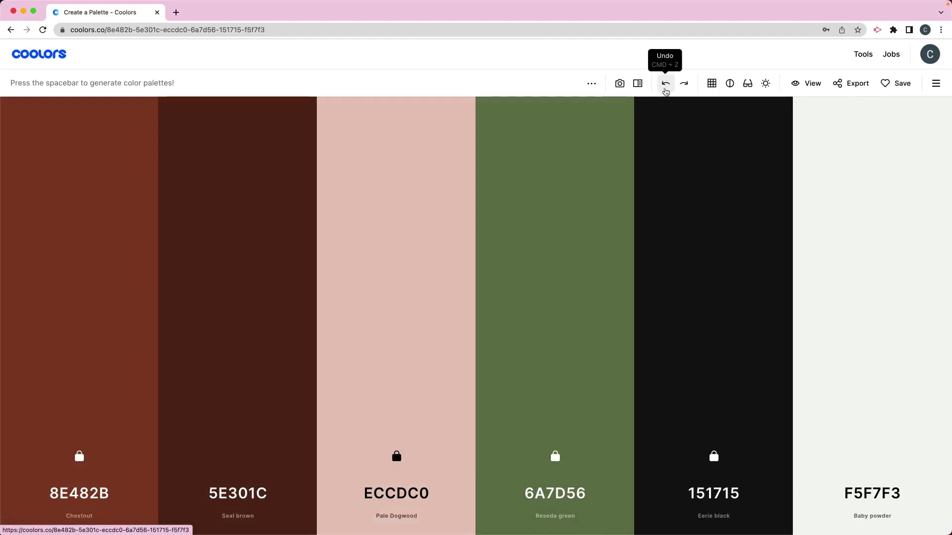
mouse_move(486, 213)
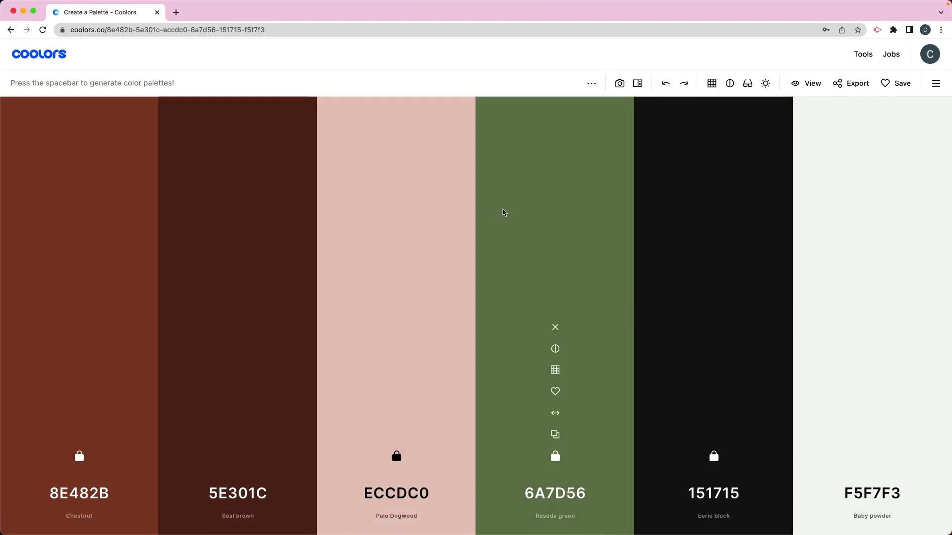
mouse_move(633, 196)
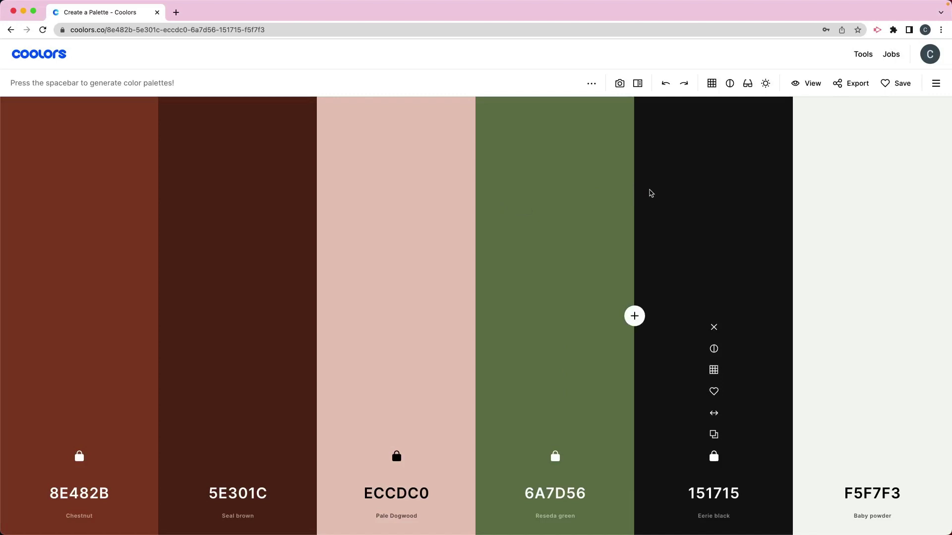